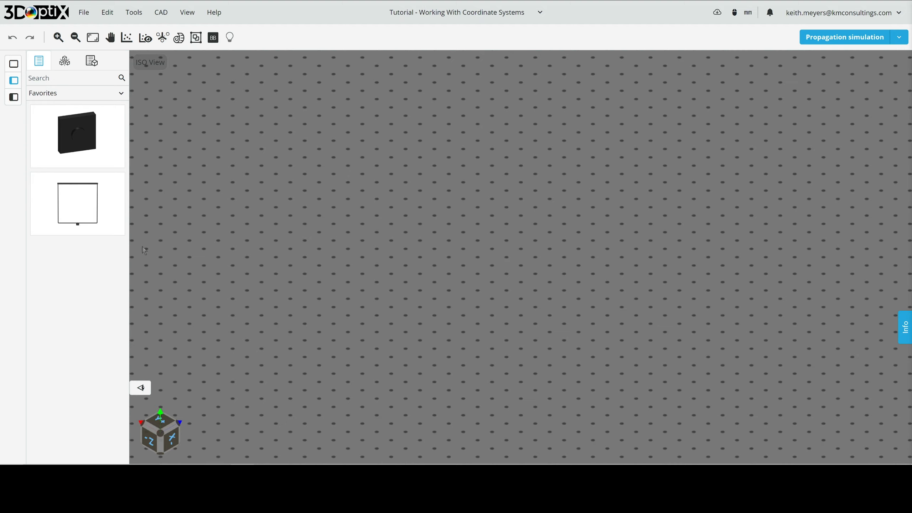
- Place the favorite user-defined light source and the rectangular detector on the optical table
{"action": "left_click_drag", "start_coordinate": [78, 140], "coordinate": [564, 257]}
{"action": "left_click_drag", "start_coordinate": [67, 206], "coordinate": [610, 230]}
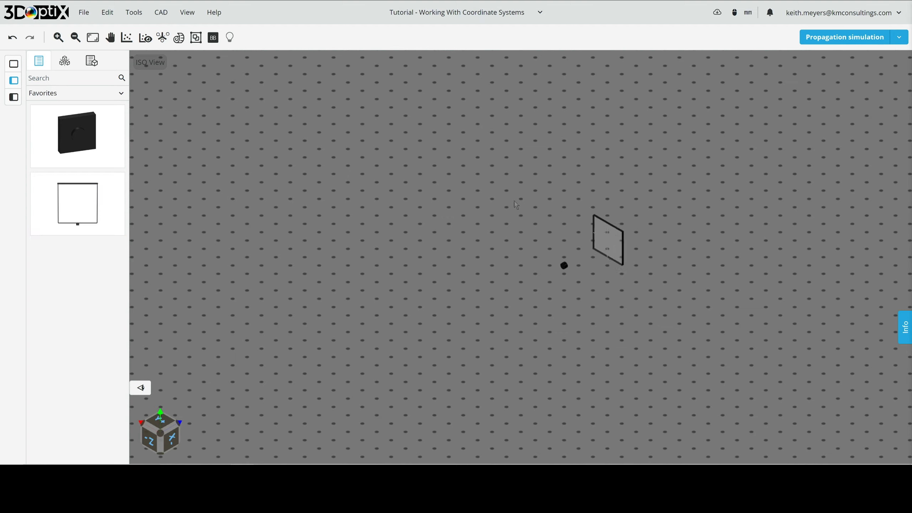
- Search the optics catalog for 25.4 mm lenses and add the 08-068 double-convex lens to the table
{"action": "right_click", "coordinate": [411, 200]}
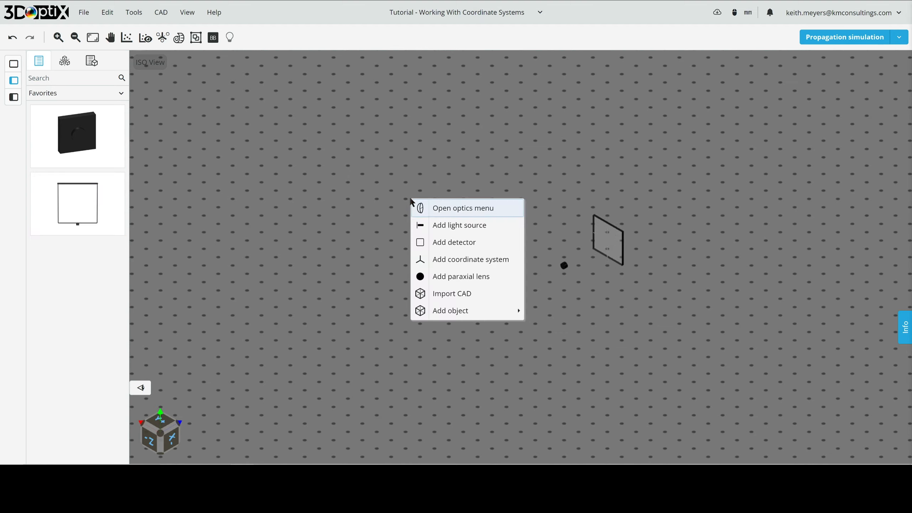
{"action": "left_click", "coordinate": [454, 212]}
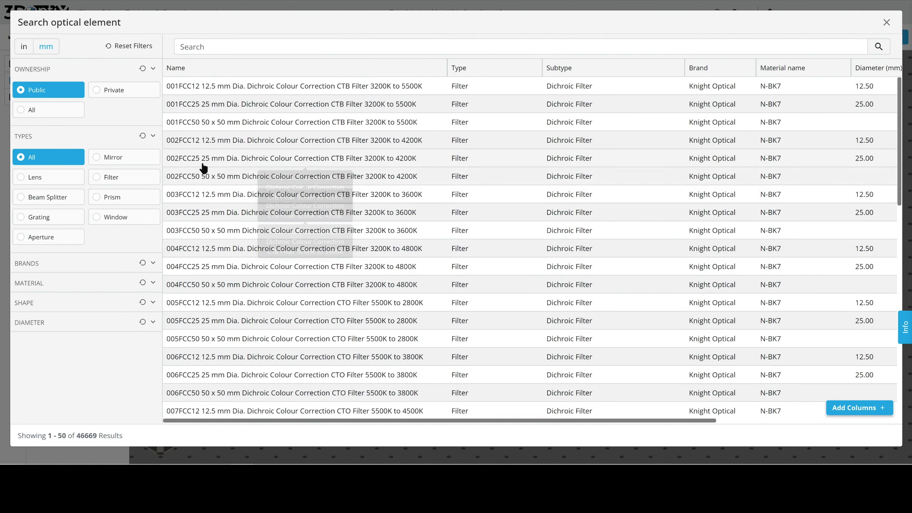
{"action": "left_click", "coordinate": [31, 178]}
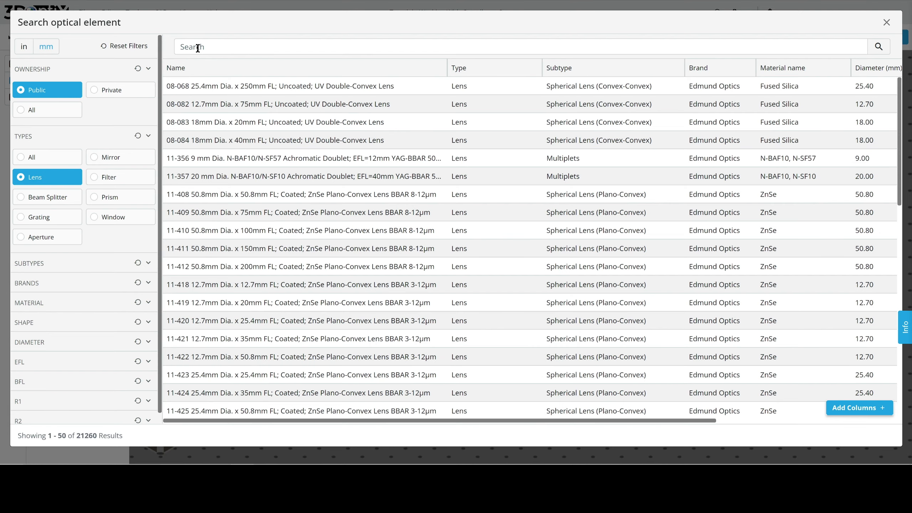
{"action": "left_click", "coordinate": [200, 47]}
{"action": "type", "text": "25.4 mm"}
{"action": "key", "text": "Return"}
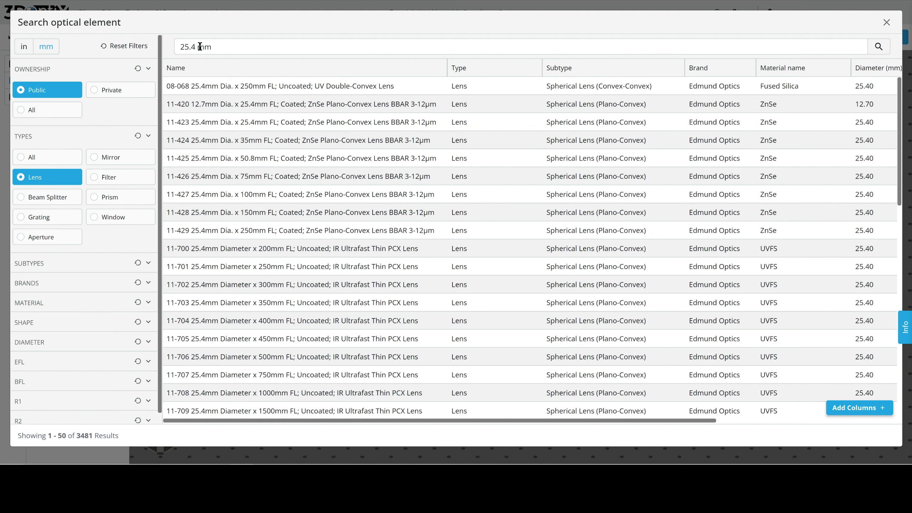
{"action": "left_click", "coordinate": [248, 88]}
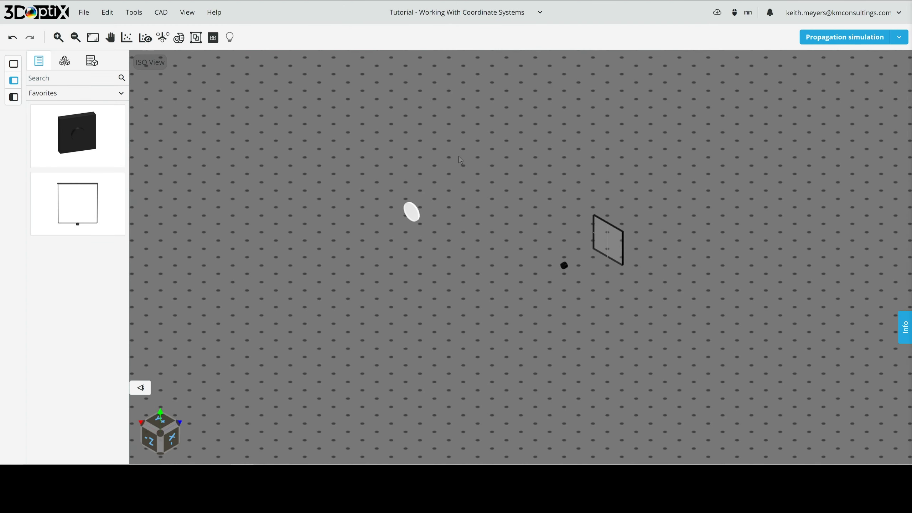
- Search the optics catalog for 50.8 mm lenses and add the 11-408 plano-convex lens to the table
{"action": "right_click", "coordinate": [506, 200]}
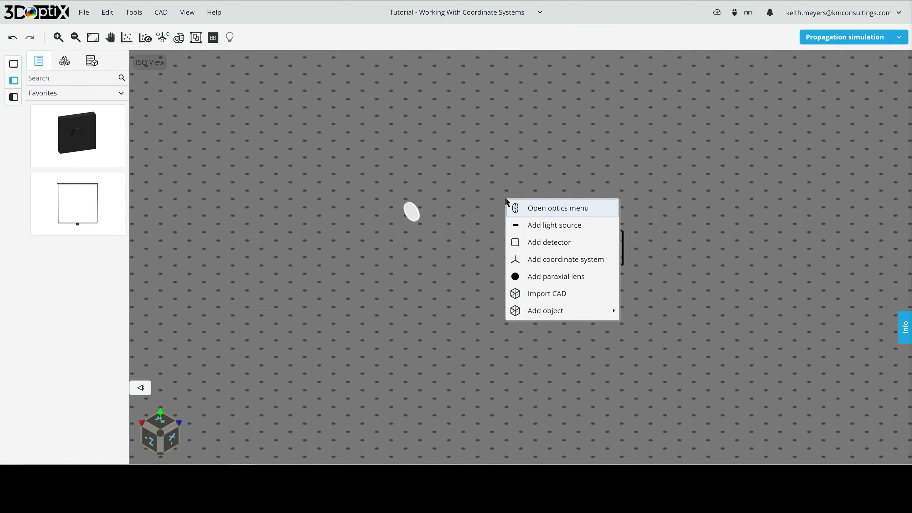
{"action": "left_click", "coordinate": [550, 209]}
{"action": "left_click", "coordinate": [27, 180]}
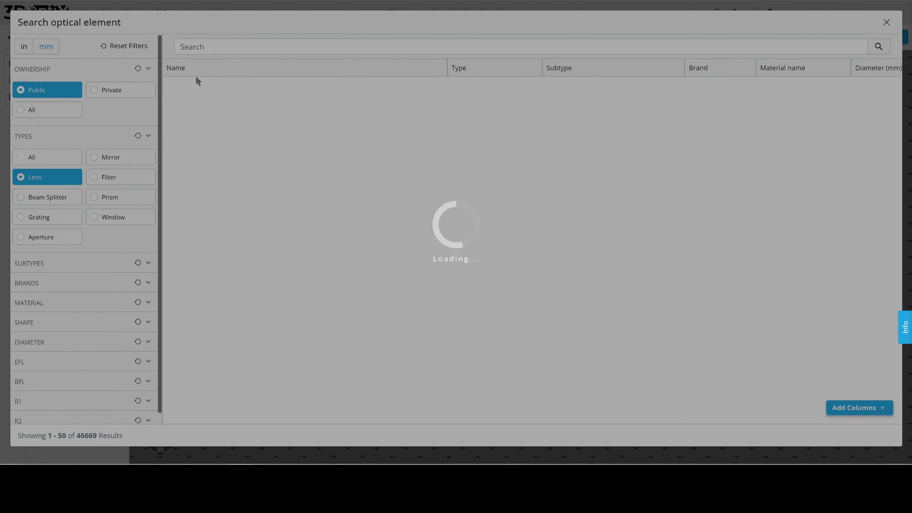
{"action": "left_click", "coordinate": [215, 46]}
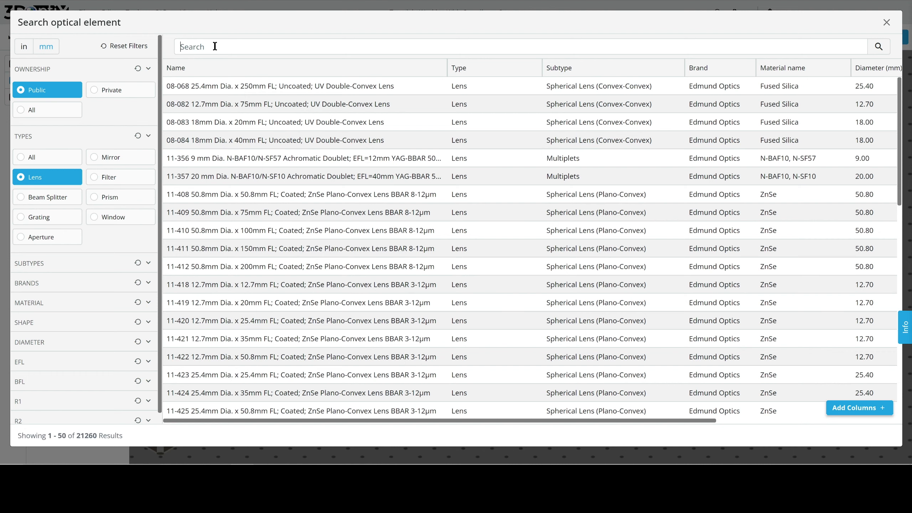
{"action": "type", "text": "50.8 mm"}
{"action": "key", "text": "Return"}
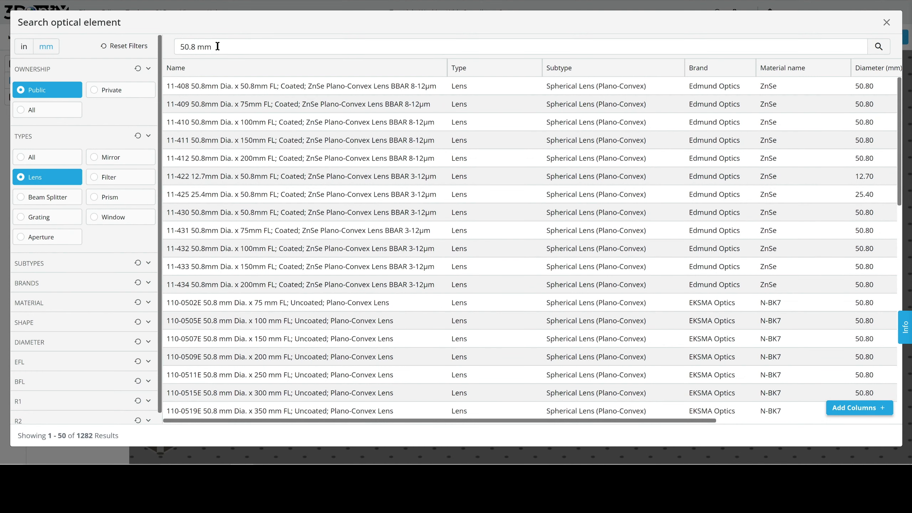
{"action": "left_click", "coordinate": [284, 88]}
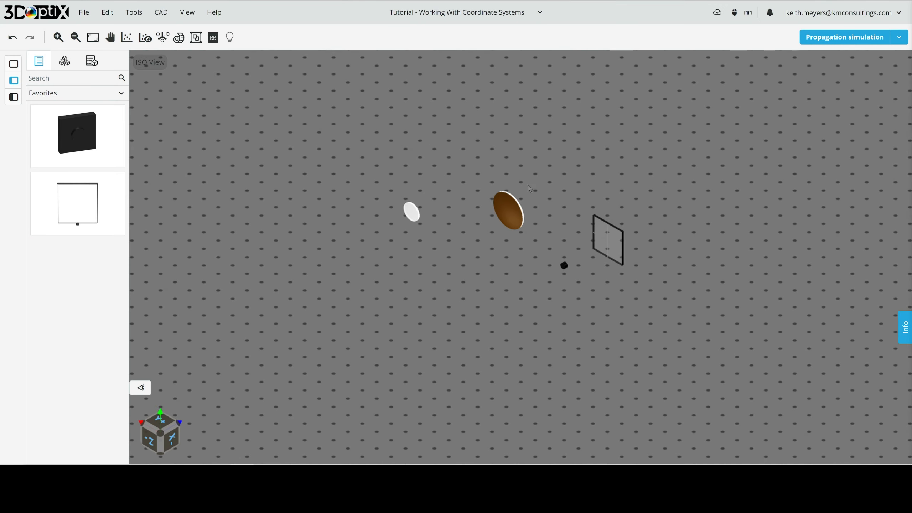
- Examine the 11-408 lens from the side and locate its local coordinate system (LCS) among the parts
{"action": "left_click_drag", "start_coordinate": [550, 218], "coordinate": [484, 286]}
{"action": "scroll", "coordinate": [483, 283], "scroll_direction": "up", "scroll_amount": 8}
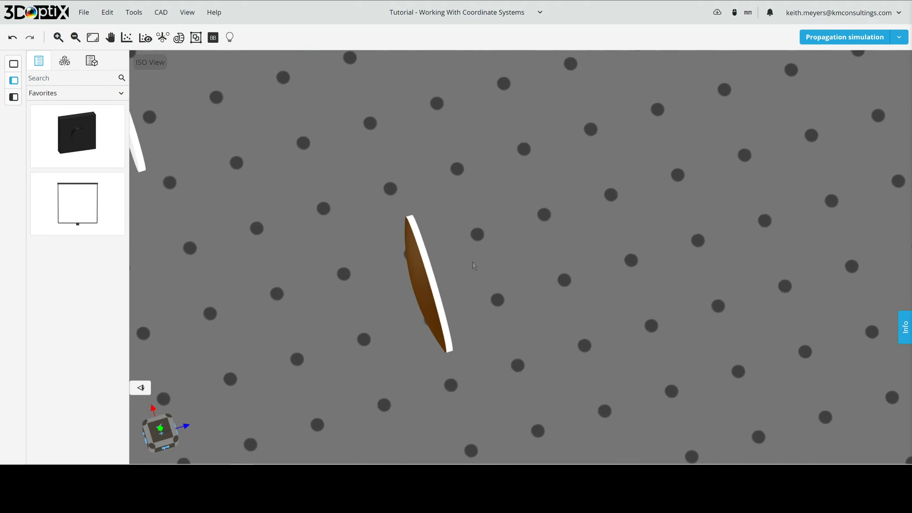
{"action": "right_click_drag", "start_coordinate": [476, 270], "coordinate": [552, 211]}
{"action": "scroll", "coordinate": [517, 229], "scroll_direction": "up", "scroll_amount": 4}
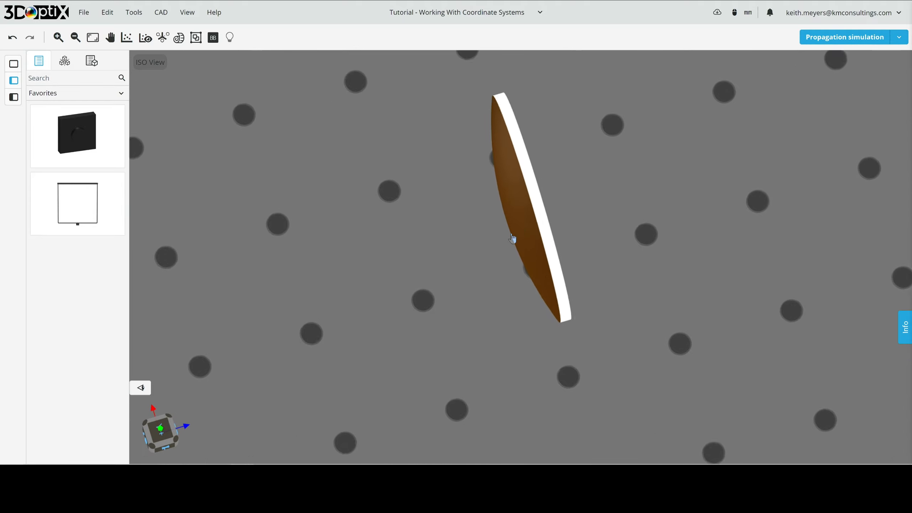
{"action": "left_click", "coordinate": [515, 198]}
{"action": "left_click_drag", "start_coordinate": [562, 214], "coordinate": [532, 225]}
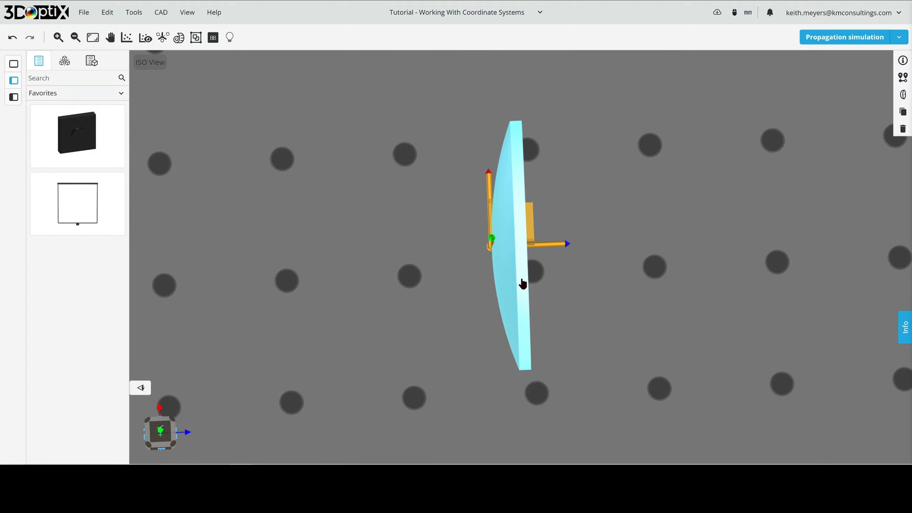
{"action": "left_click_drag", "start_coordinate": [516, 268], "coordinate": [538, 228]}
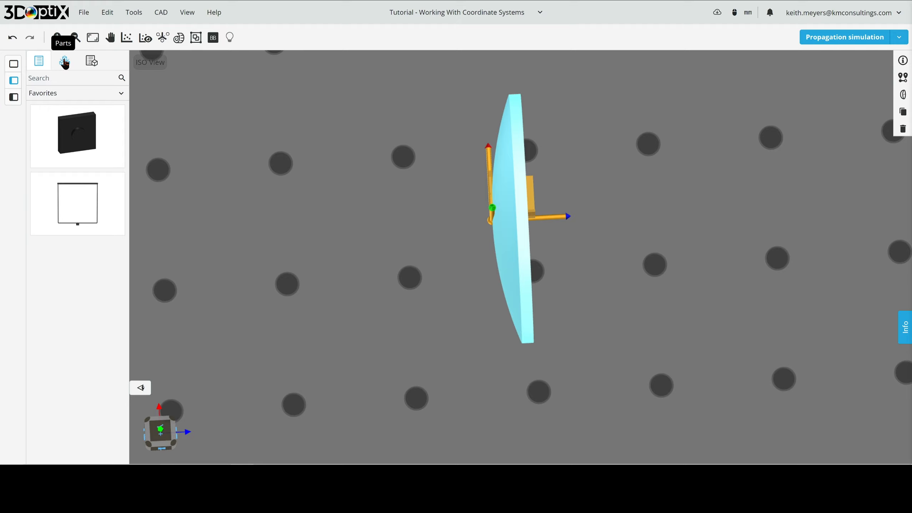
{"action": "left_click", "coordinate": [64, 60]}
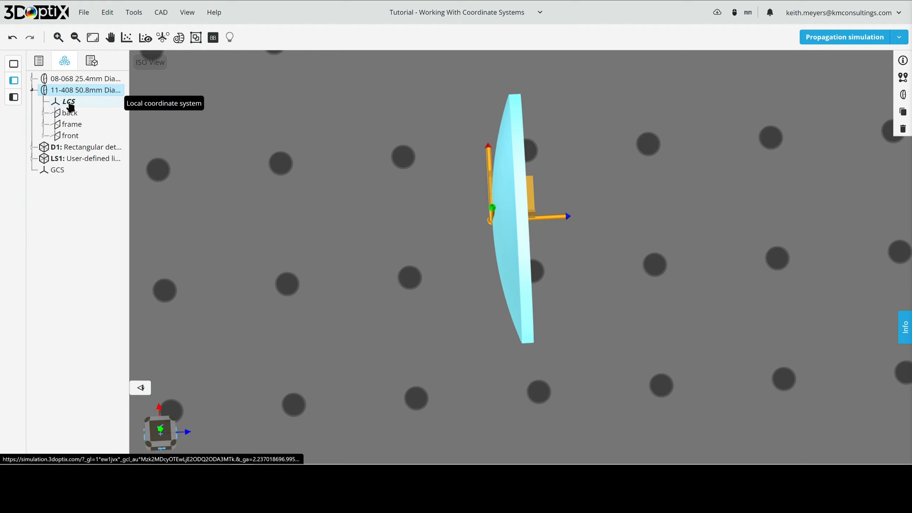
{"action": "left_click", "coordinate": [69, 103]}
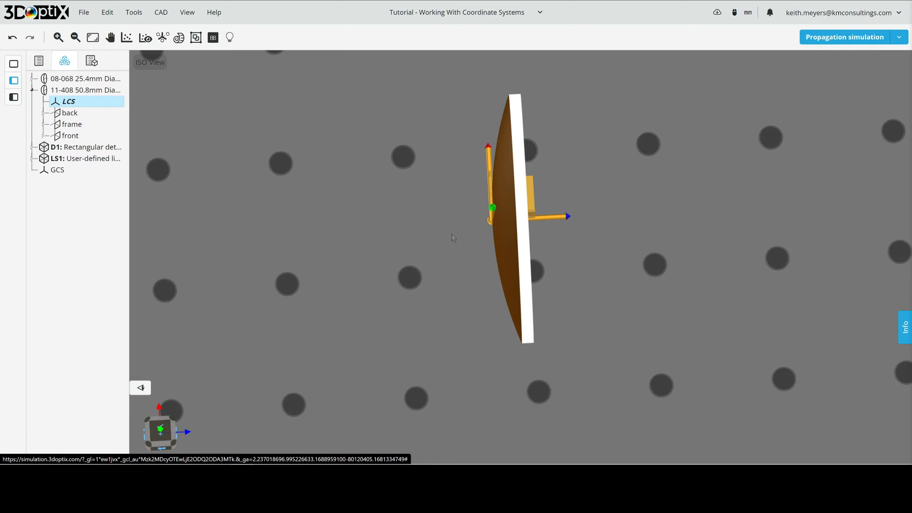
- Add the KM200_Assembly and KS1RS_Assembly kinematic optic mounts to the table beside the lenses
{"action": "scroll", "coordinate": [453, 238], "scroll_direction": "down", "scroll_amount": 10}
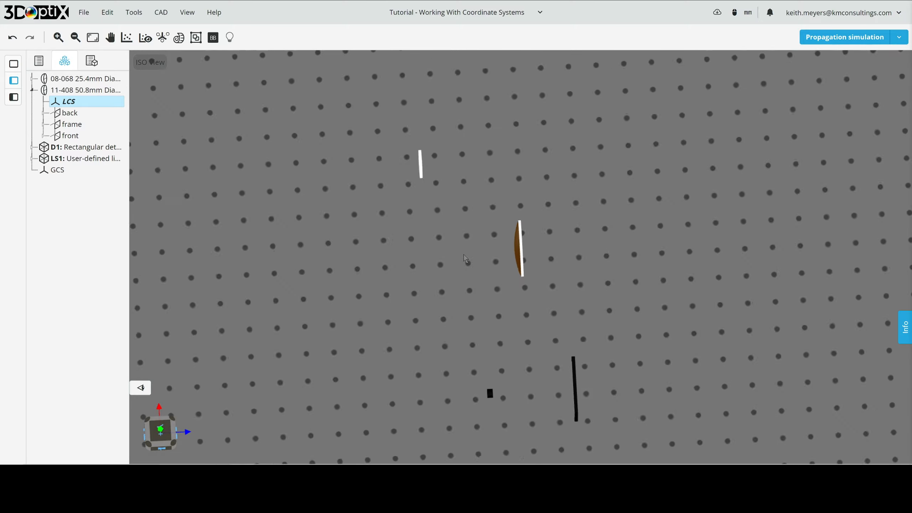
{"action": "scroll", "coordinate": [463, 254], "scroll_direction": "down", "scroll_amount": 5}
{"action": "left_click_drag", "start_coordinate": [474, 253], "coordinate": [533, 253]}
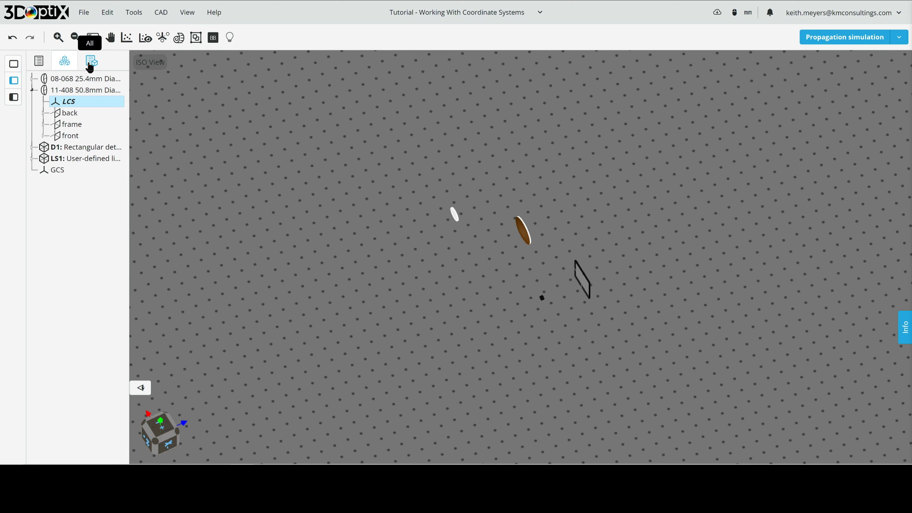
{"action": "left_click", "coordinate": [39, 61]}
{"action": "left_click", "coordinate": [58, 93]}
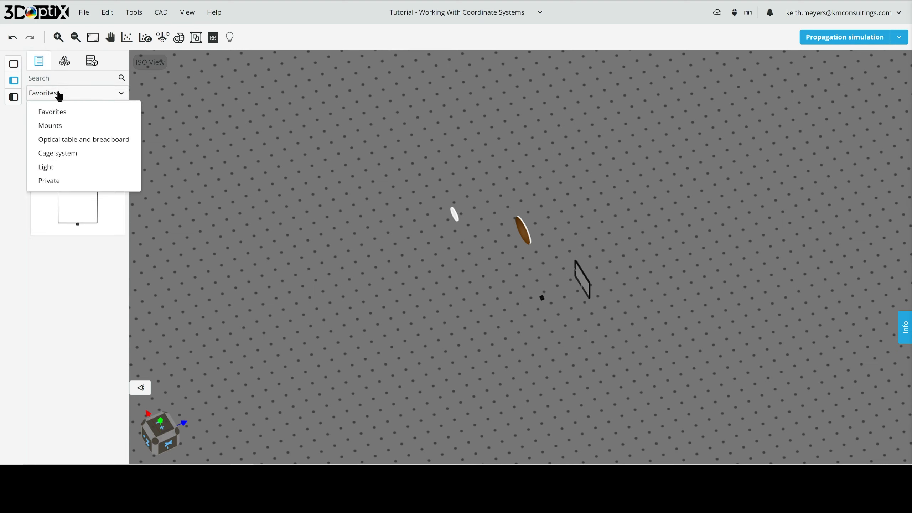
{"action": "left_click", "coordinate": [53, 126]}
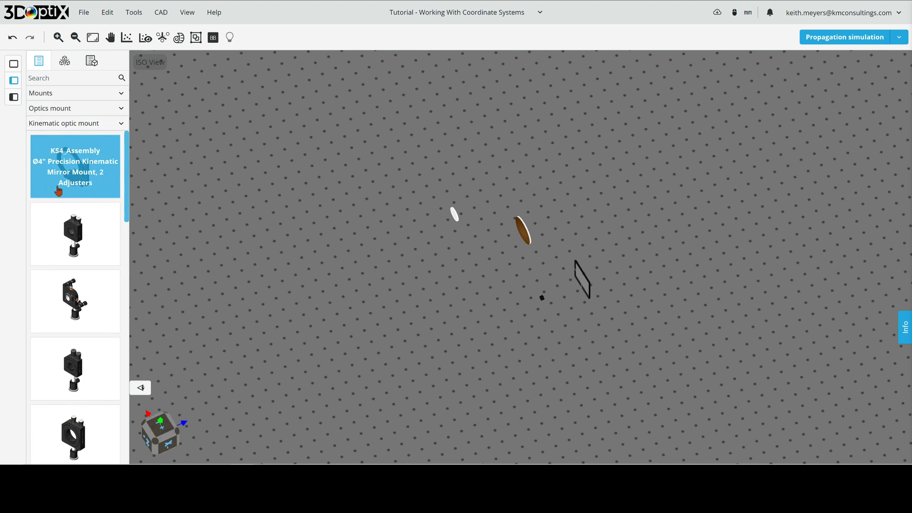
{"action": "scroll", "coordinate": [67, 204], "scroll_direction": "down", "scroll_amount": 10}
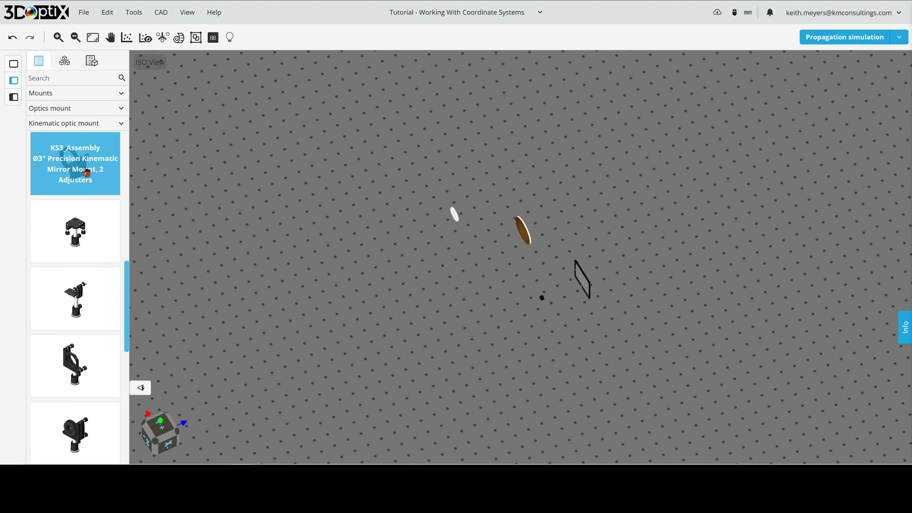
{"action": "scroll", "coordinate": [86, 173], "scroll_direction": "down", "scroll_amount": 5}
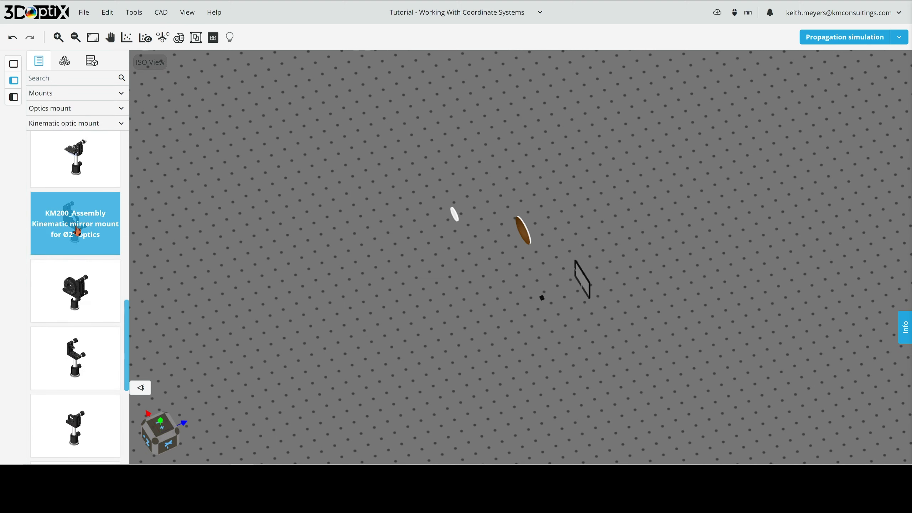
{"action": "left_click_drag", "start_coordinate": [77, 241], "coordinate": [588, 186]}
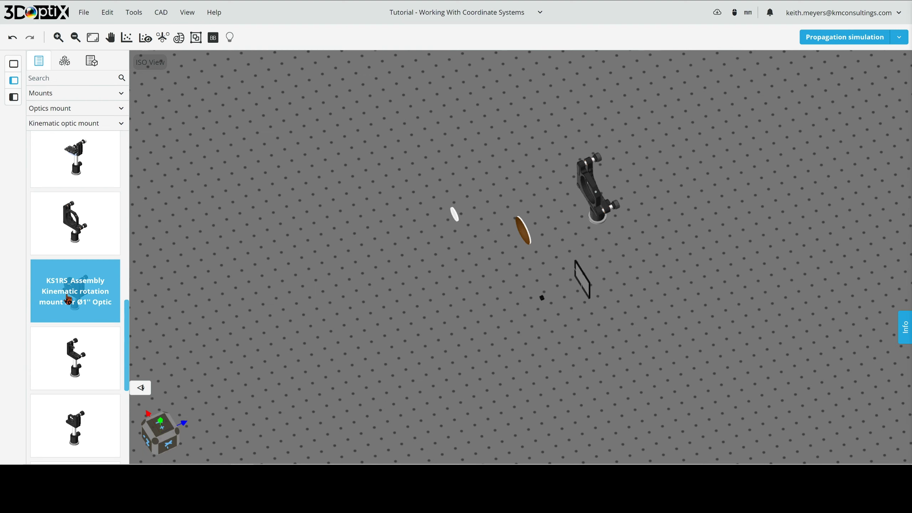
{"action": "left_click_drag", "start_coordinate": [68, 302], "coordinate": [653, 240]}
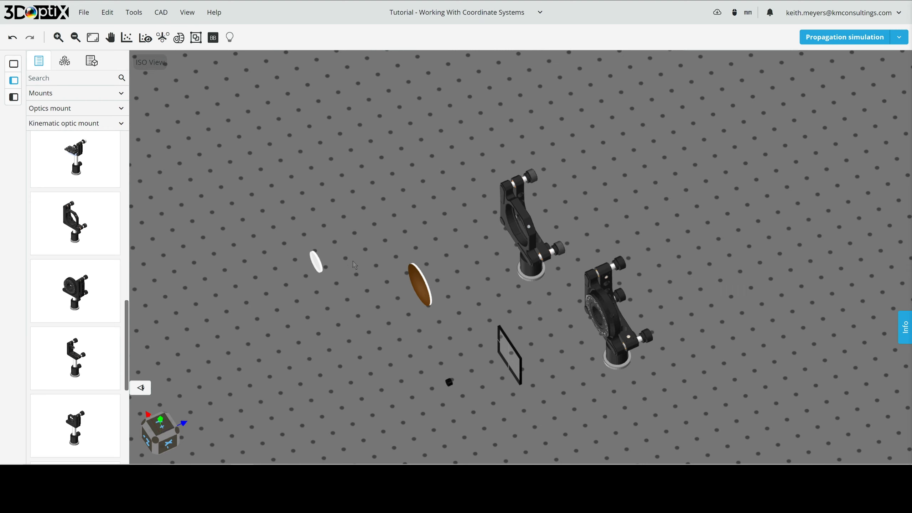
- Open the move and rotate settings of the 25.4 mm lens and set its X position to 80 mm
{"action": "left_click", "coordinate": [318, 267]}
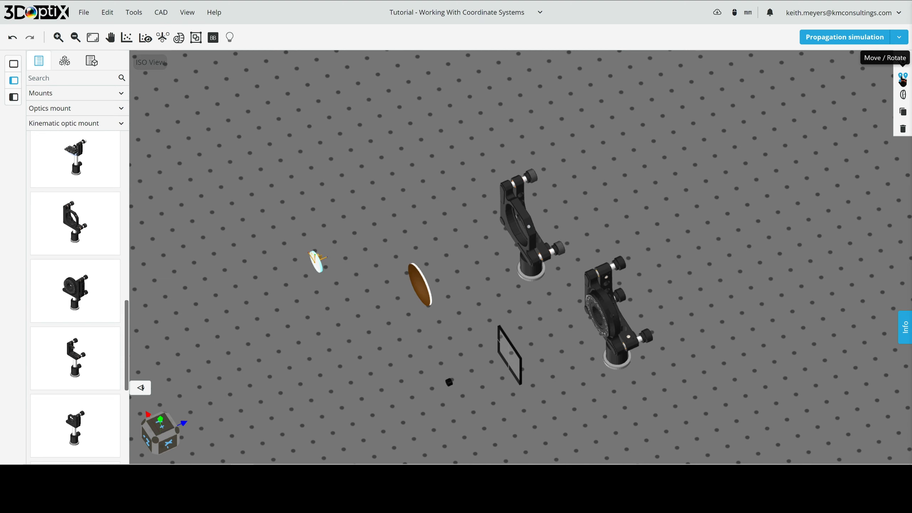
{"action": "left_click", "coordinate": [904, 78]}
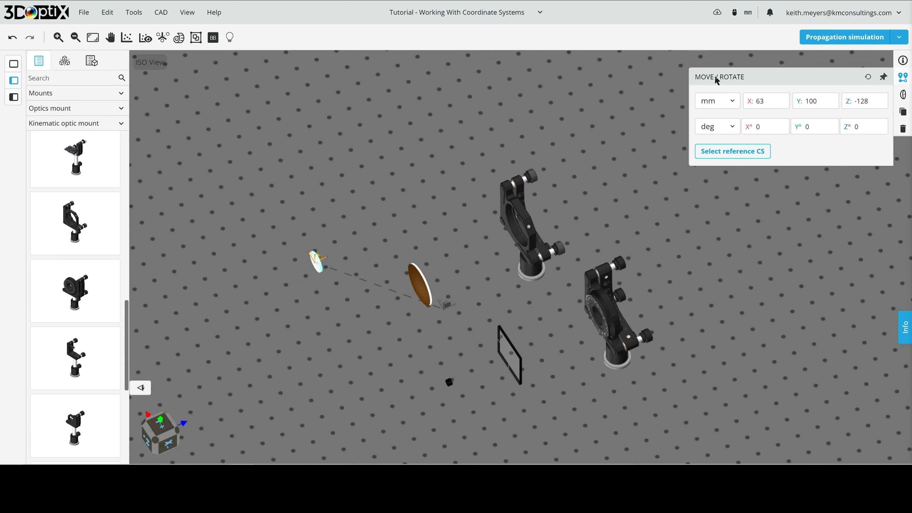
{"action": "left_click", "coordinate": [785, 98]}
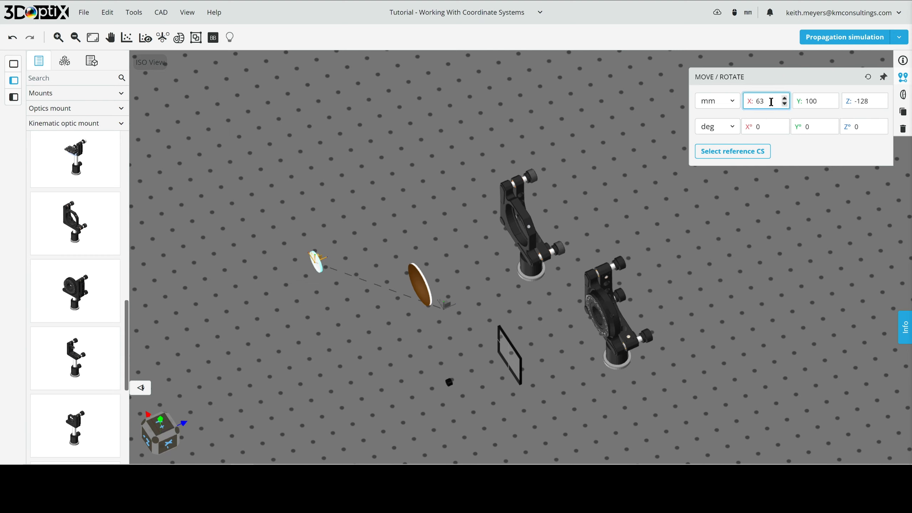
{"action": "left_click_drag", "start_coordinate": [772, 101], "coordinate": [741, 103]}
{"action": "type", "text": "80"}
{"action": "key", "text": "Return"}
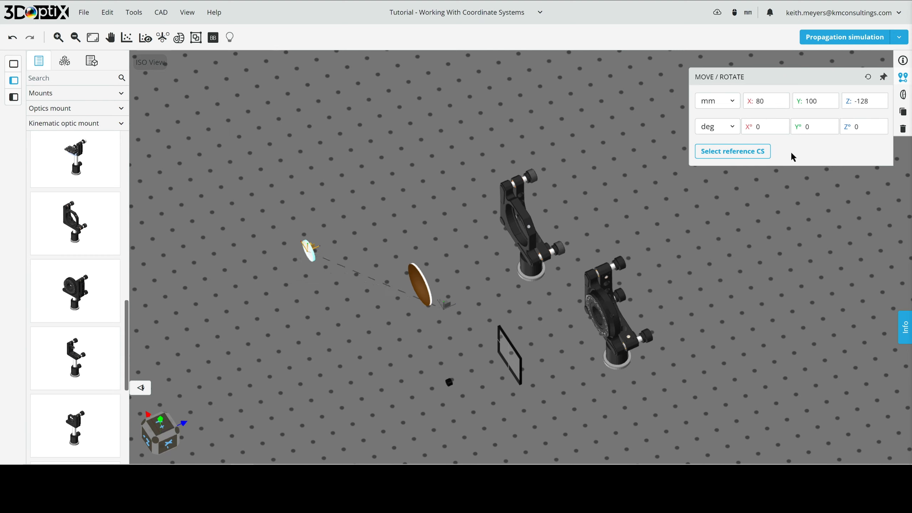
- Rotate the 25.4 mm lens to 45 degrees about the Y axis
{"action": "left_click", "coordinate": [807, 127]}
{"action": "double_click", "coordinate": [805, 127]}
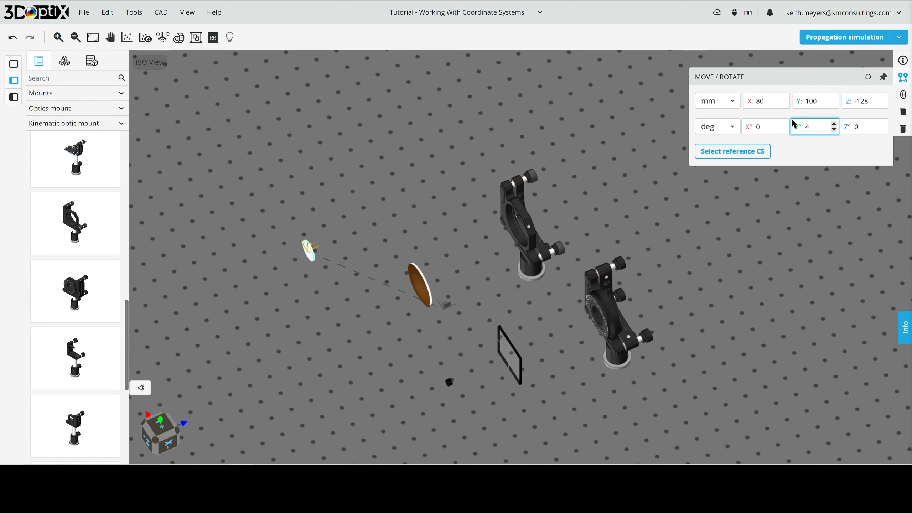
{"action": "type", "text": "45"}
{"action": "key", "text": "Return"}
- Set the 25.4 mm lens's X position to 70 mm and finally to 60 mm
{"action": "left_click", "coordinate": [754, 101]}
{"action": "double_click", "coordinate": [758, 101]}
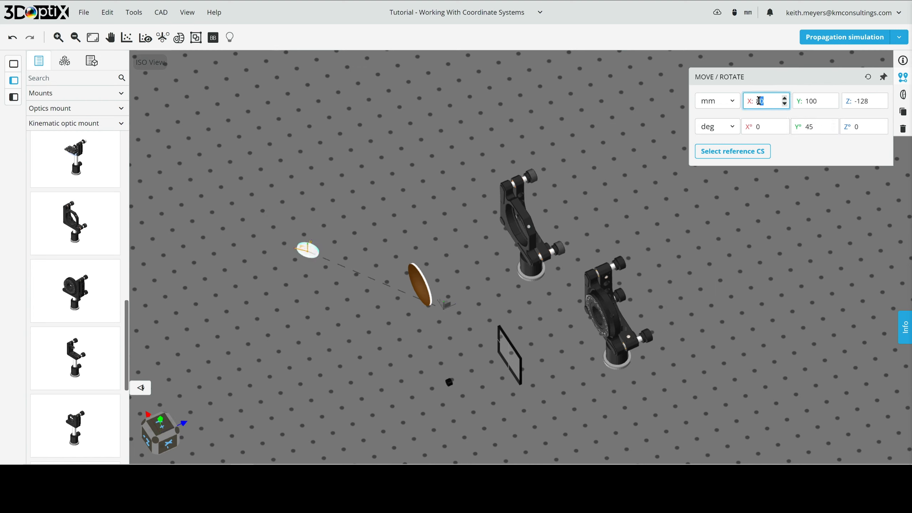
{"action": "type", "text": "70"}
{"action": "key", "text": "Return"}
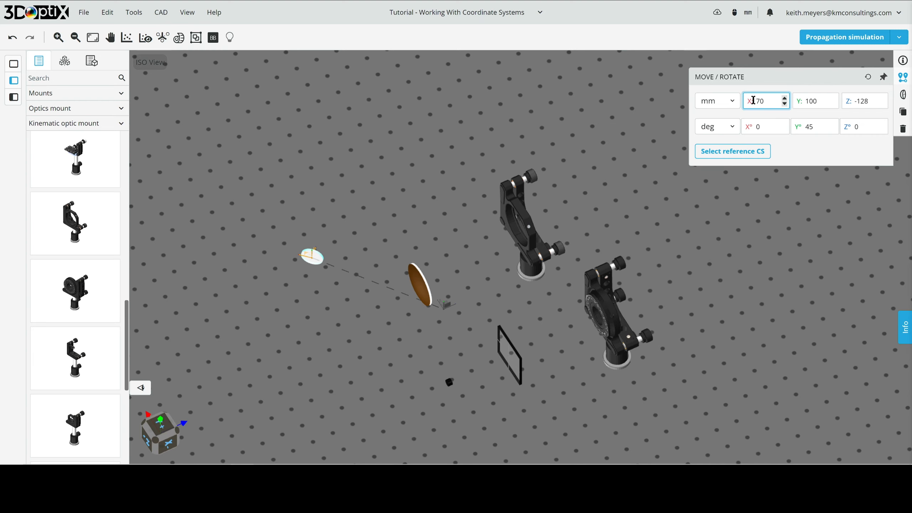
{"action": "double_click", "coordinate": [773, 102]}
{"action": "type", "text": "60"}
{"action": "key", "text": "Return"}
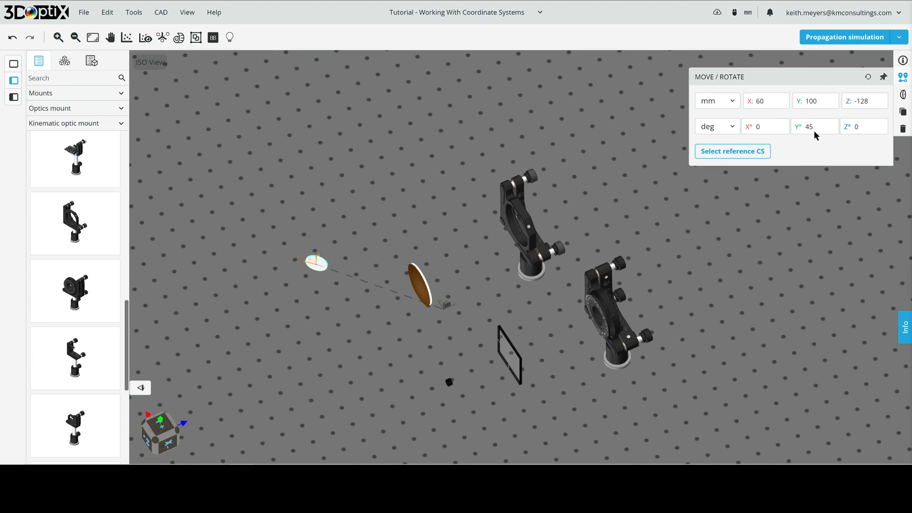
- Reset the 25.4 mm lens's Y rotation to 0 degrees
{"action": "double_click", "coordinate": [815, 132]}
{"action": "type", "text": "0"}
{"action": "key", "text": "Return"}
- Assign the KS1RS_Assembly coordinate system as the reference CS of the 25.4 mm lens
{"action": "left_click", "coordinate": [733, 156]}
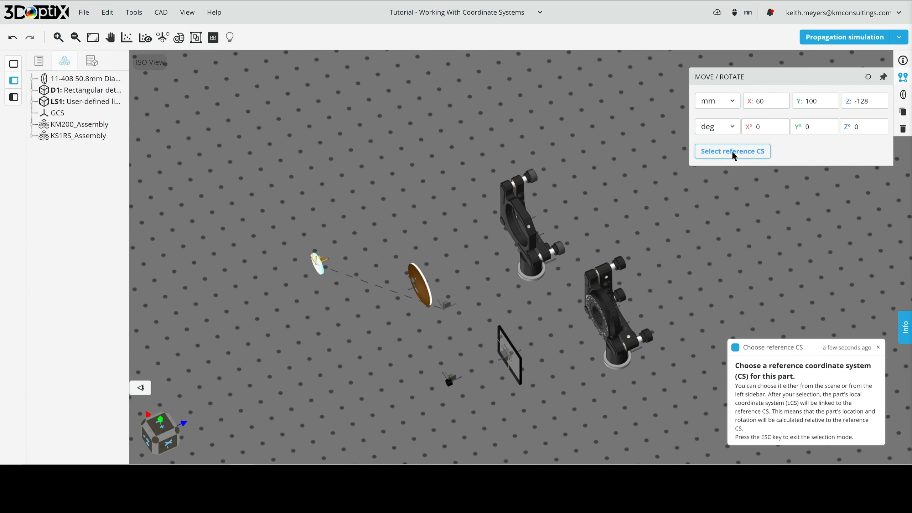
{"action": "left_click", "coordinate": [32, 137]}
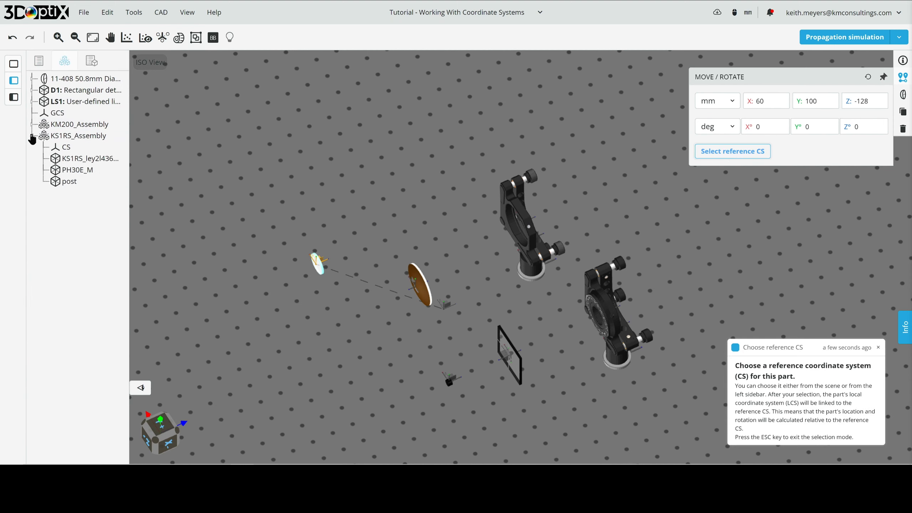
{"action": "left_click", "coordinate": [74, 148]}
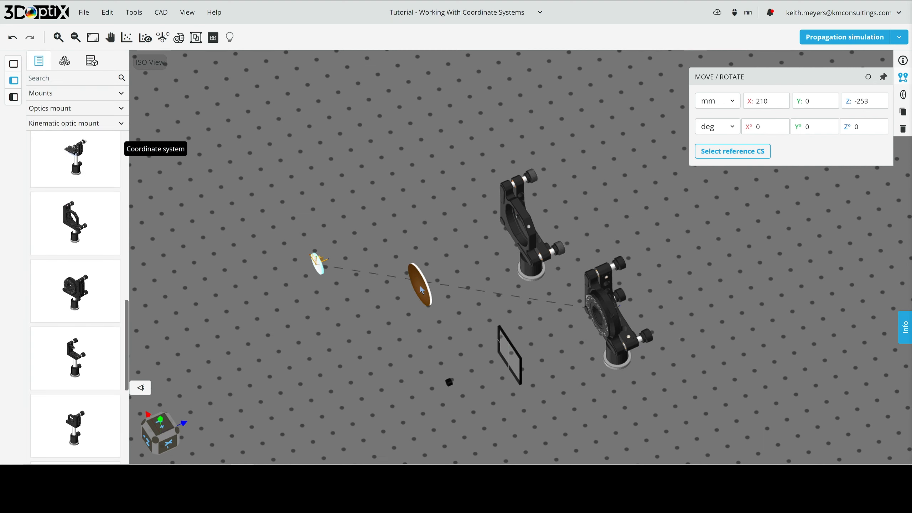
- Set the 25.4 mm lens's X and Z positions to 0 mm relative to the KS1RS mount
{"action": "mouse_move", "coordinate": [555, 320]}
{"action": "left_mouse_down"}
{"action": "mouse_move", "coordinate": [569, 287]}
{"action": "mouse_move", "coordinate": [552, 289]}
{"action": "mouse_move", "coordinate": [552, 326]}
{"action": "left_mouse_up"}
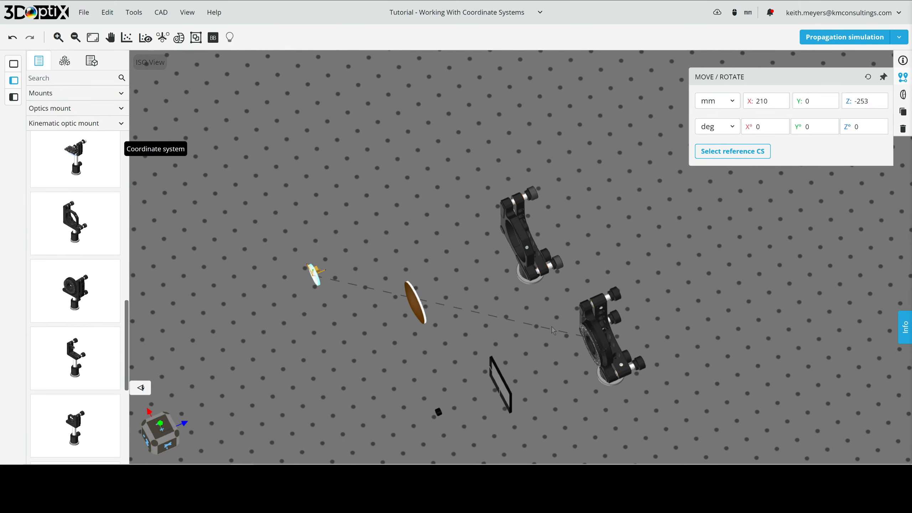
{"action": "left_click", "coordinate": [764, 101]}
{"action": "double_click", "coordinate": [765, 101]}
{"action": "type", "text": "0"}
{"action": "left_click", "coordinate": [872, 101]}
{"action": "key", "text": "Return"}
- Shift the 25.4 mm lens along Z to -14 mm so it sits in the front of the KS1RS mount
{"action": "middle_click_drag", "start_coordinate": [637, 337], "coordinate": [599, 330]}
{"action": "left_click", "coordinate": [883, 104]}
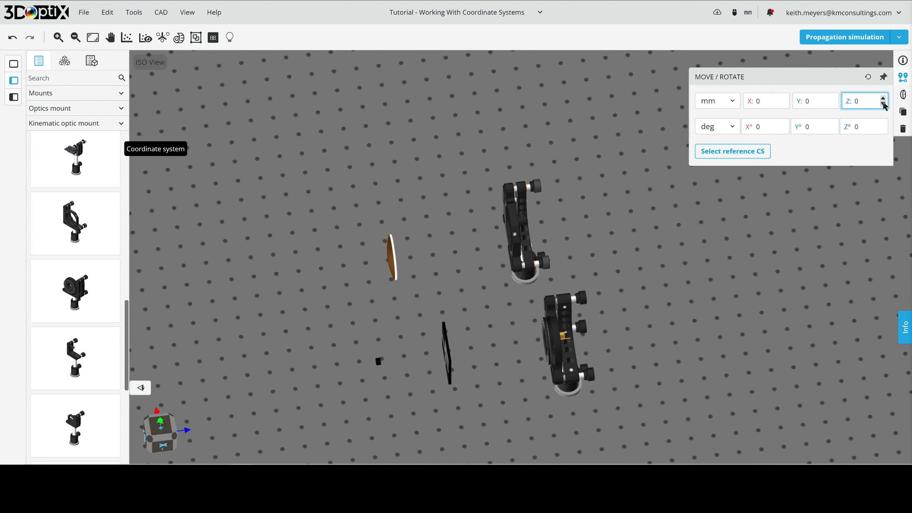
{"action": "left_click", "coordinate": [883, 103]}
{"action": "left_click", "coordinate": [884, 104]}
{"action": "left_click", "coordinate": [883, 104]}
{"action": "left_click", "coordinate": [884, 104]}
{"action": "left_click", "coordinate": [883, 98]}
{"action": "middle_click_drag", "start_coordinate": [606, 332], "coordinate": [577, 289]}
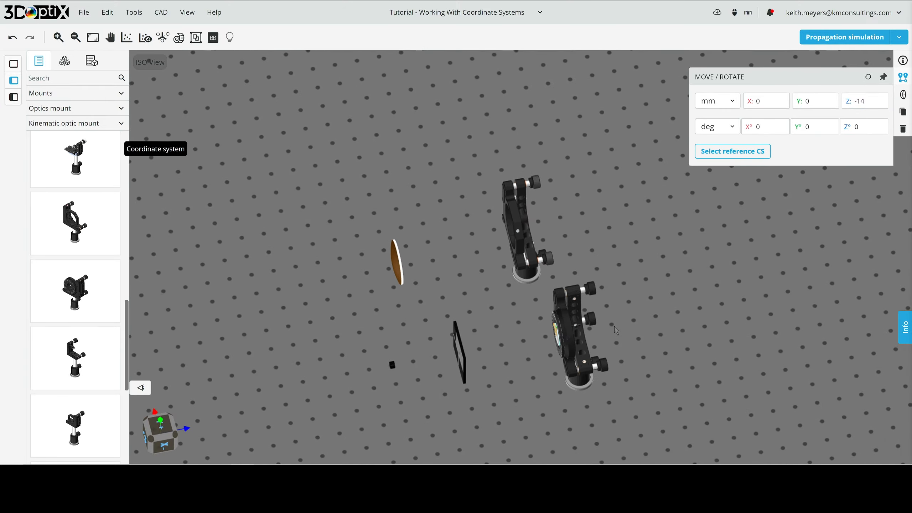
- Assign the KM200_Assembly coordinate system as the reference CS of the 50.8 mm lens
{"action": "left_click", "coordinate": [397, 264]}
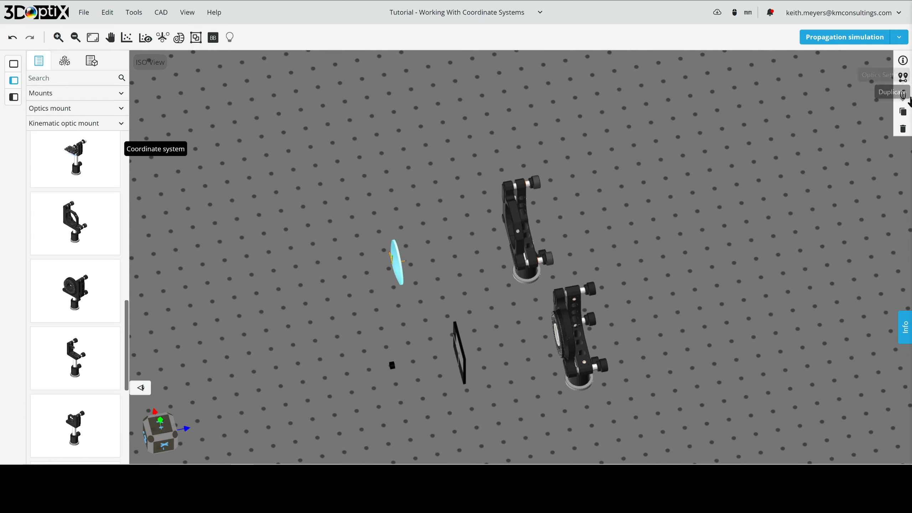
{"action": "left_click", "coordinate": [903, 78]}
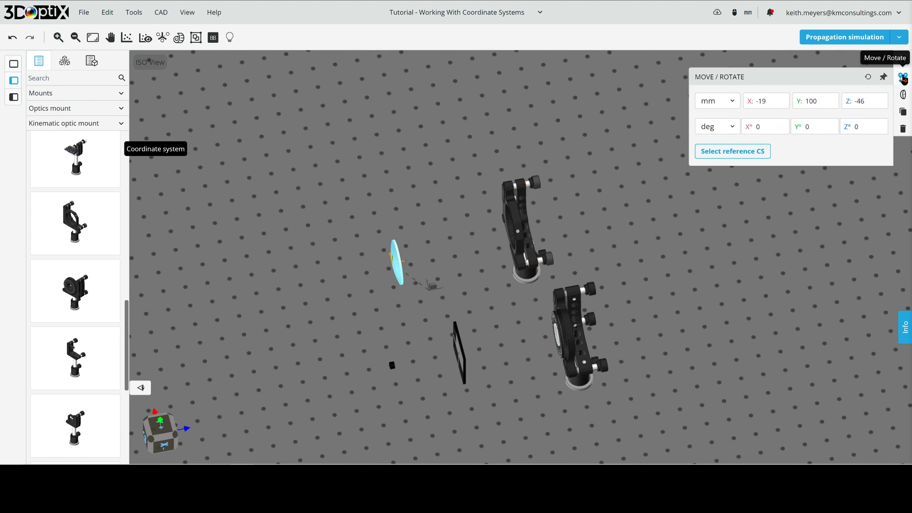
{"action": "left_click", "coordinate": [738, 154]}
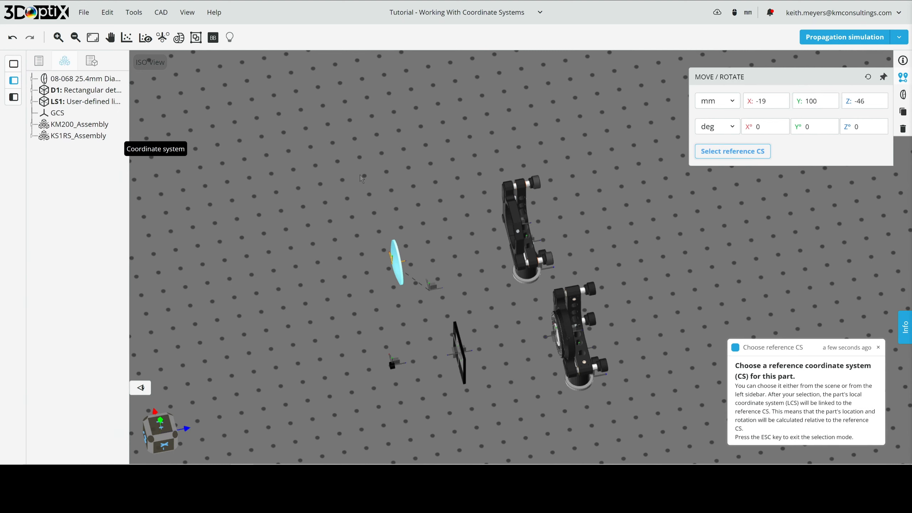
{"action": "left_click", "coordinate": [33, 125]}
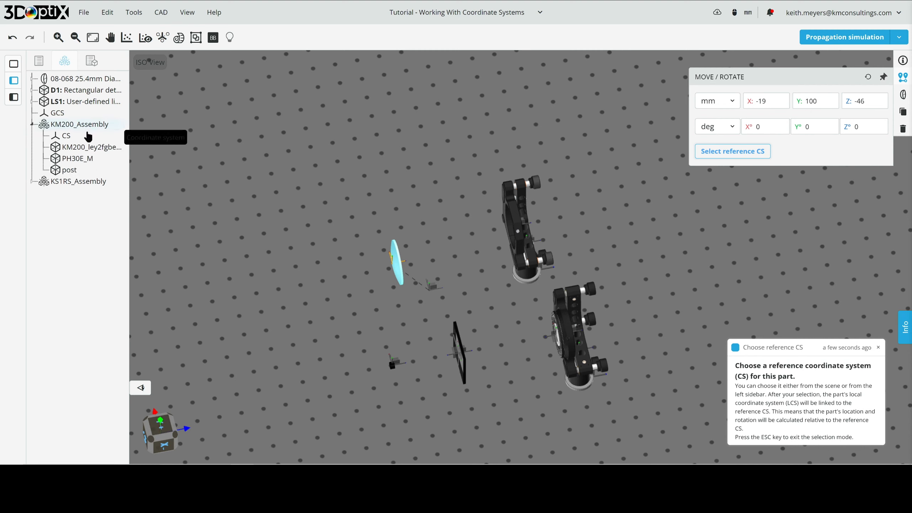
{"action": "left_click", "coordinate": [68, 139]}
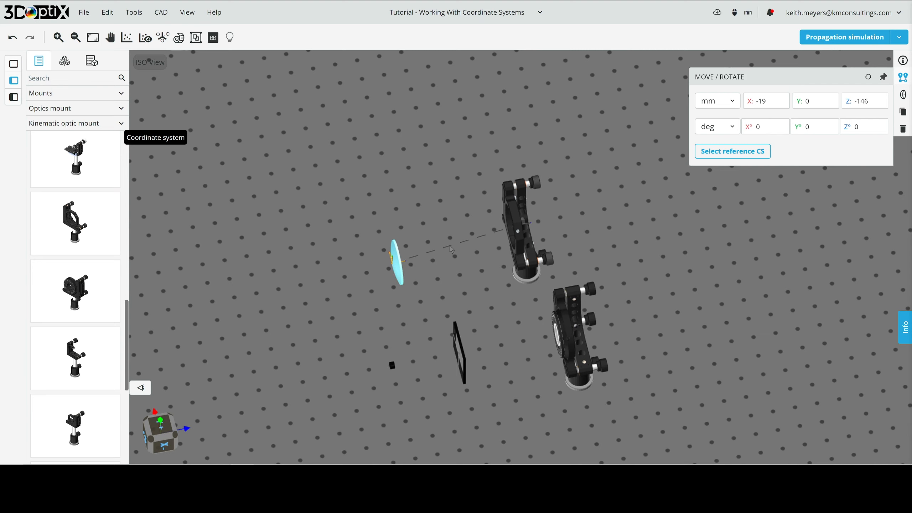
- Set the 50.8 mm lens's X and Z positions to 0 mm relative to the KM200 mount
{"action": "double_click", "coordinate": [773, 99]}
{"action": "type", "text": "0"}
{"action": "double_click", "coordinate": [863, 101]}
{"action": "type", "text": "0"}
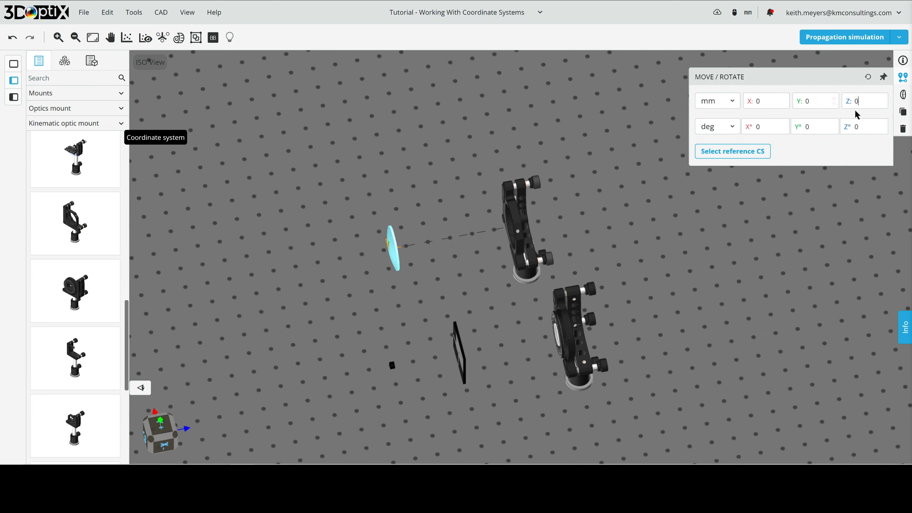
- Shift the 50.8 mm lens along Z to about -12 mm so it seats in the KM200 mount's opening
{"action": "left_click", "coordinate": [884, 104]}
{"action": "left_click", "coordinate": [883, 103]}
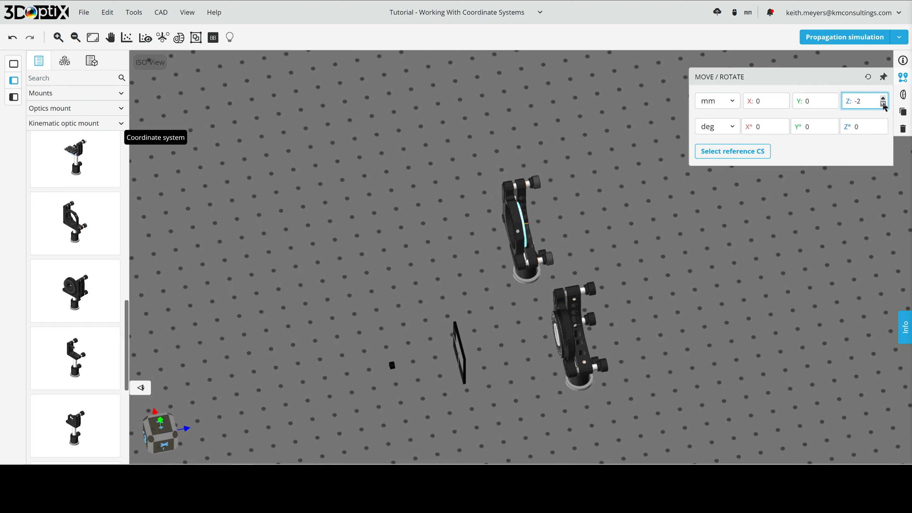
{"action": "left_click", "coordinate": [884, 104]}
{"action": "left_click", "coordinate": [884, 104]}
{"action": "left_click", "coordinate": [884, 104]}
{"action": "left_click", "coordinate": [884, 103]}
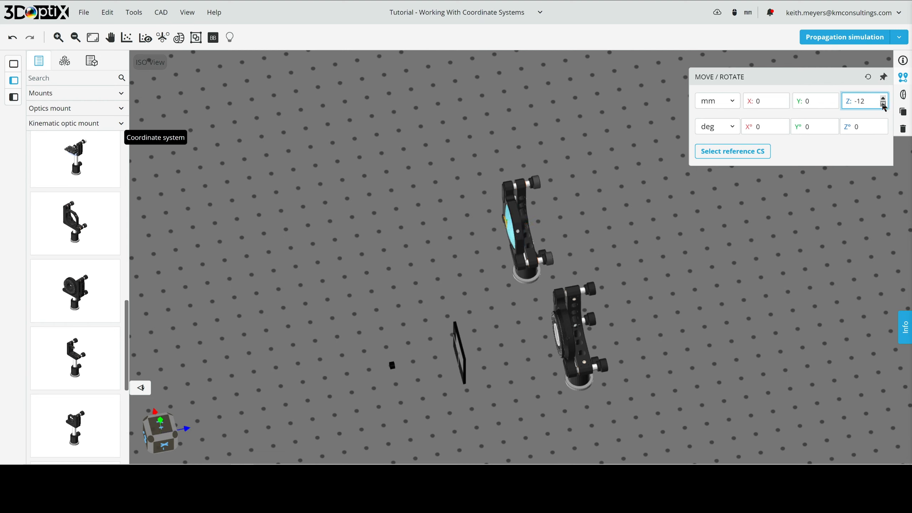
{"action": "left_click", "coordinate": [883, 104]}
{"action": "left_click", "coordinate": [884, 98]}
{"action": "left_click", "coordinate": [598, 234]}
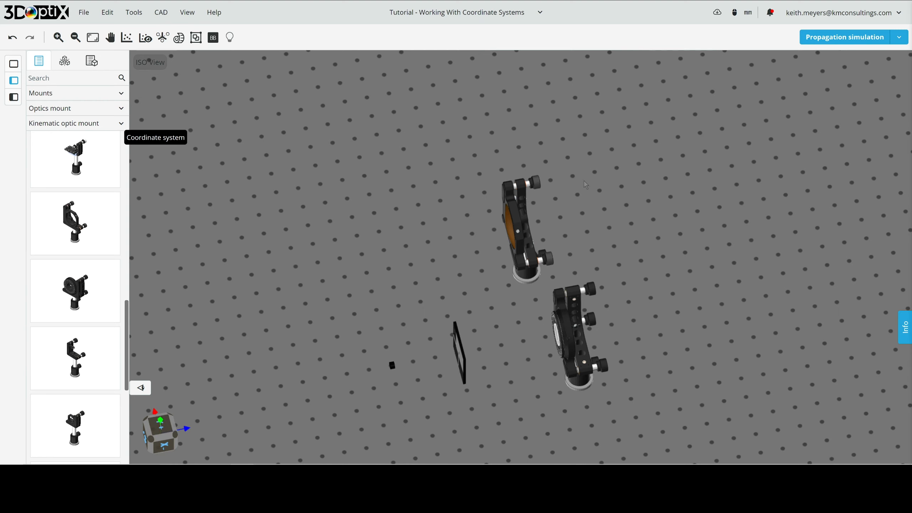
- Assign the KS1RS_Assembly coordinate system as the reference CS of the KM200 mount
{"action": "left_click", "coordinate": [518, 220]}
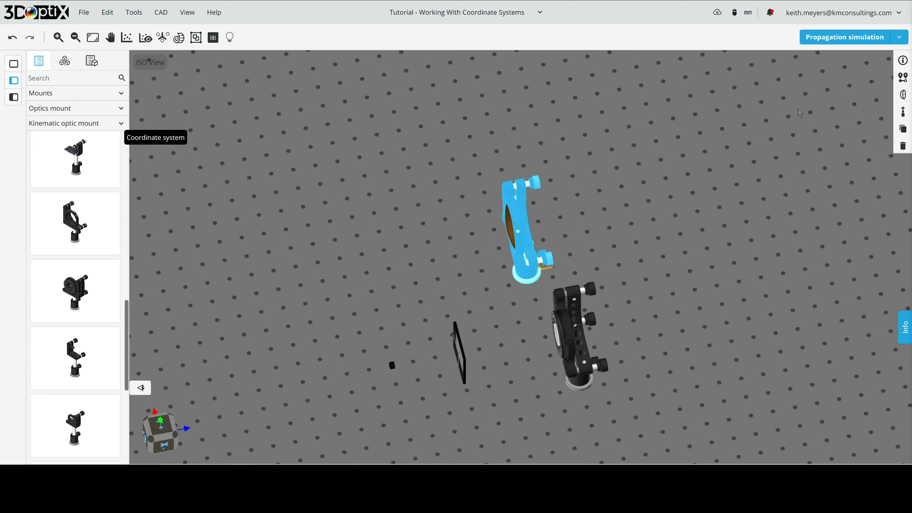
{"action": "left_click", "coordinate": [903, 77]}
{"action": "left_click", "coordinate": [735, 153]}
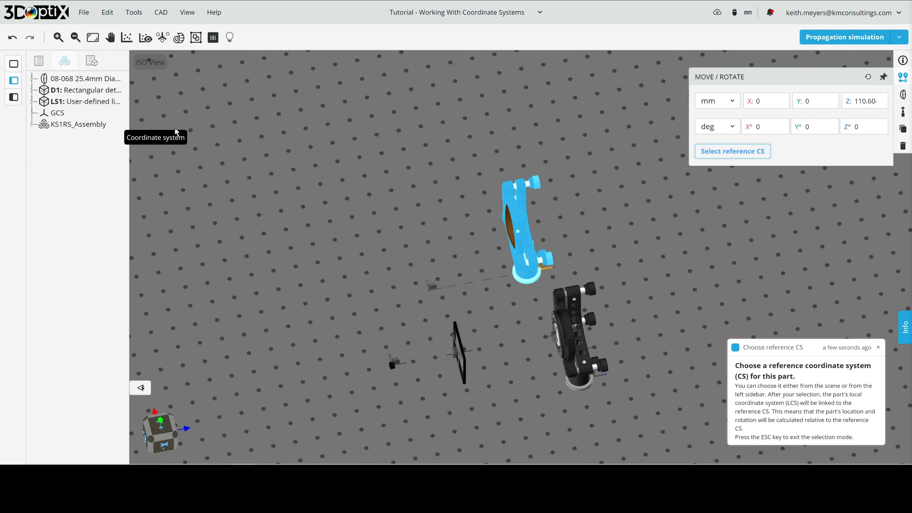
{"action": "left_click", "coordinate": [32, 124]}
{"action": "left_click", "coordinate": [79, 139]}
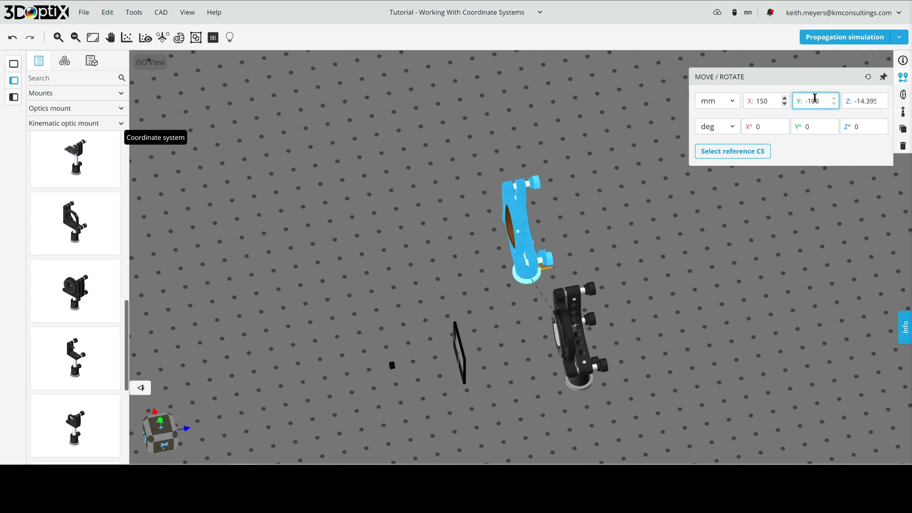
- Set the KM200 mount's Z position to 100 mm and its X position to 0 mm relative to the KS1RS mount
{"action": "left_click", "coordinate": [859, 102]}
{"action": "triple_click", "coordinate": [862, 101]}
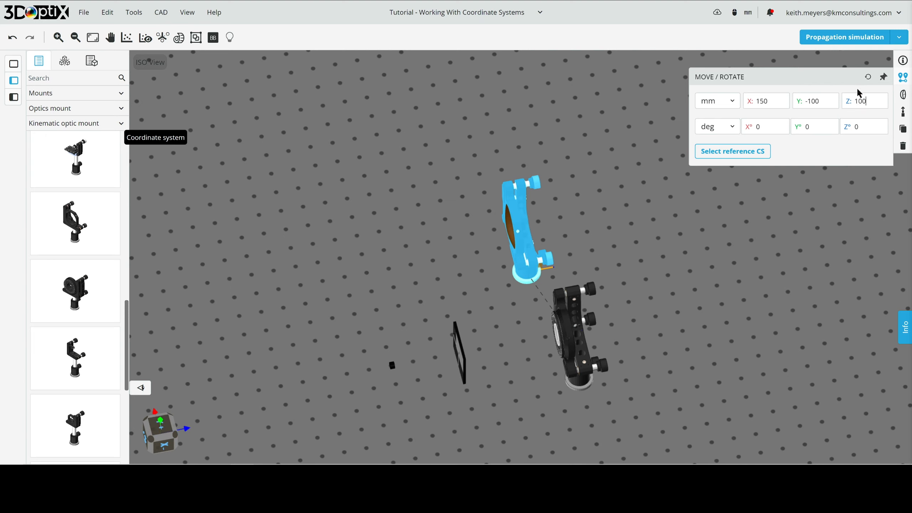
{"action": "double_click", "coordinate": [769, 101]}
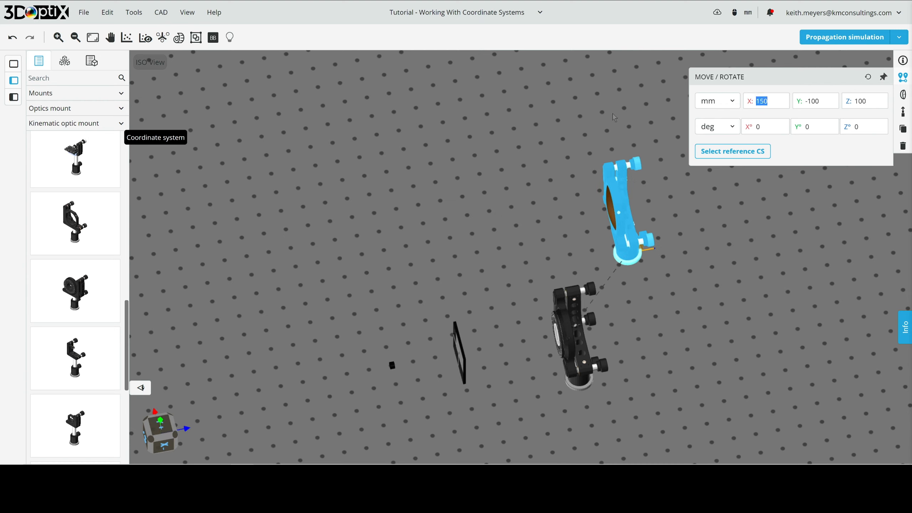
{"action": "type", "text": "0"}
{"action": "key", "text": "Return"}
- Increase the KM200 mount's Z distance from the KS1RS mount to 200 mm
{"action": "double_click", "coordinate": [869, 100]}
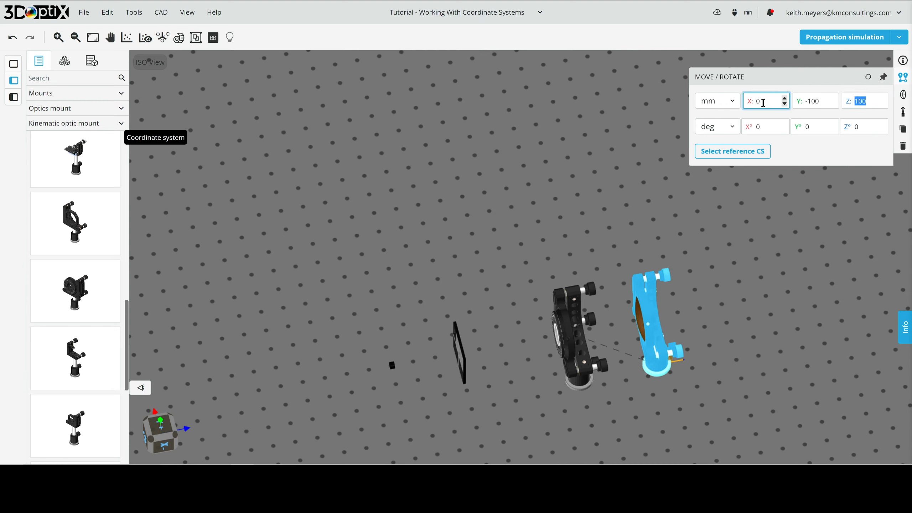
{"action": "type", "text": "200"}
{"action": "key", "text": "Return"}
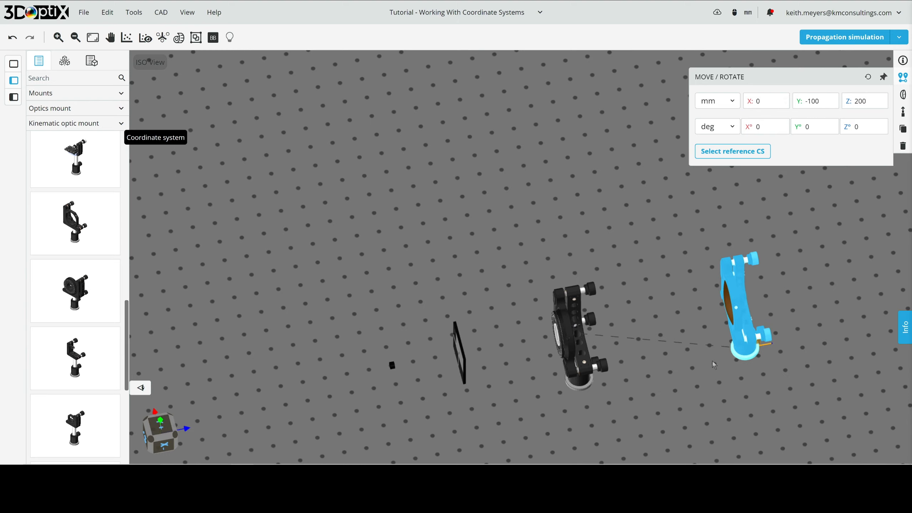
{"action": "left_click_drag", "start_coordinate": [713, 361], "coordinate": [623, 269]}
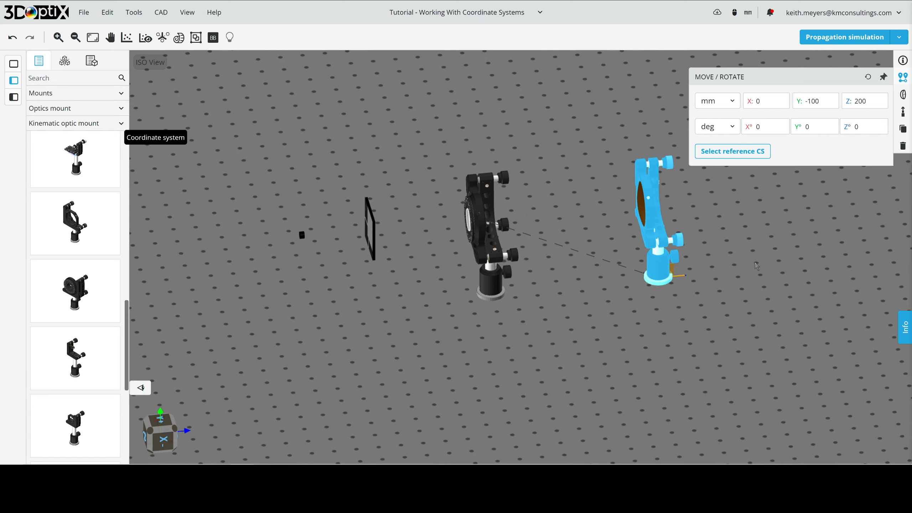
{"action": "left_click", "coordinate": [733, 261]}
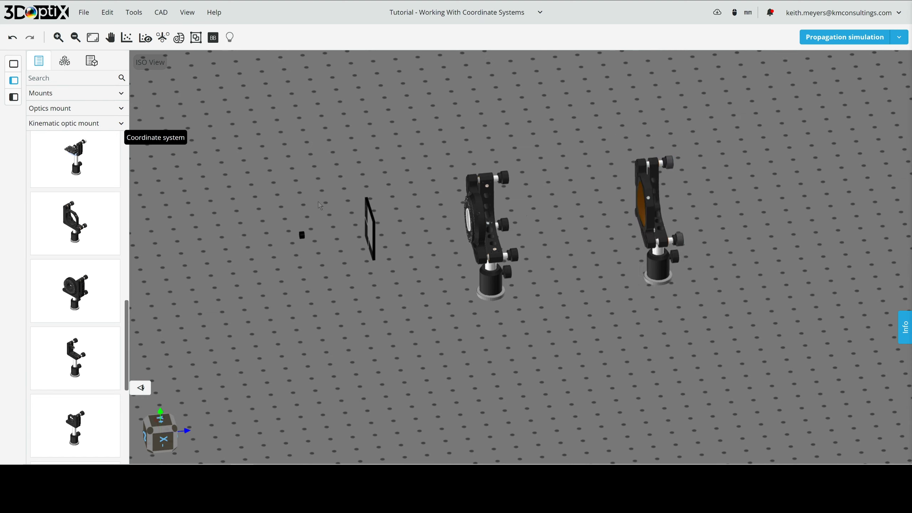
- Set the light source's X and Z positions to 0 mm
{"action": "left_click", "coordinate": [303, 240]}
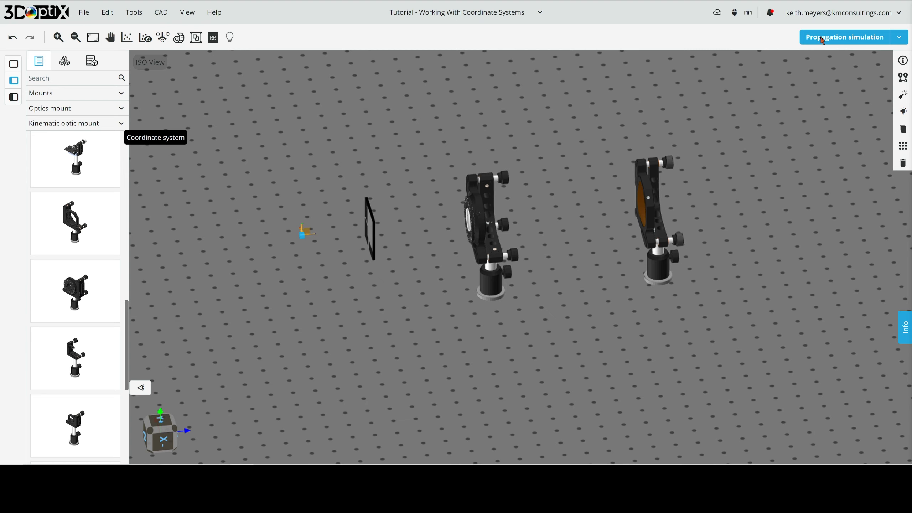
{"action": "left_click", "coordinate": [904, 78]}
{"action": "left_click_drag", "start_coordinate": [773, 100], "coordinate": [729, 117]}
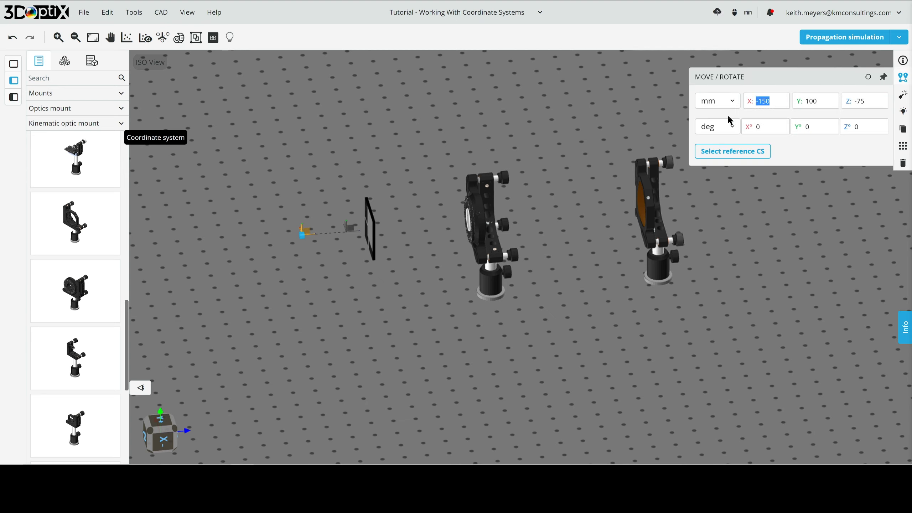
{"action": "type", "text": "0"}
{"action": "left_click_drag", "start_coordinate": [871, 101], "coordinate": [828, 98]}
{"action": "type", "text": "0"}
- Assign the local coordinate system of light source LS1 as the reference CS of the rectangular detector
{"action": "left_click", "coordinate": [372, 220]}
{"action": "left_click", "coordinate": [904, 77]}
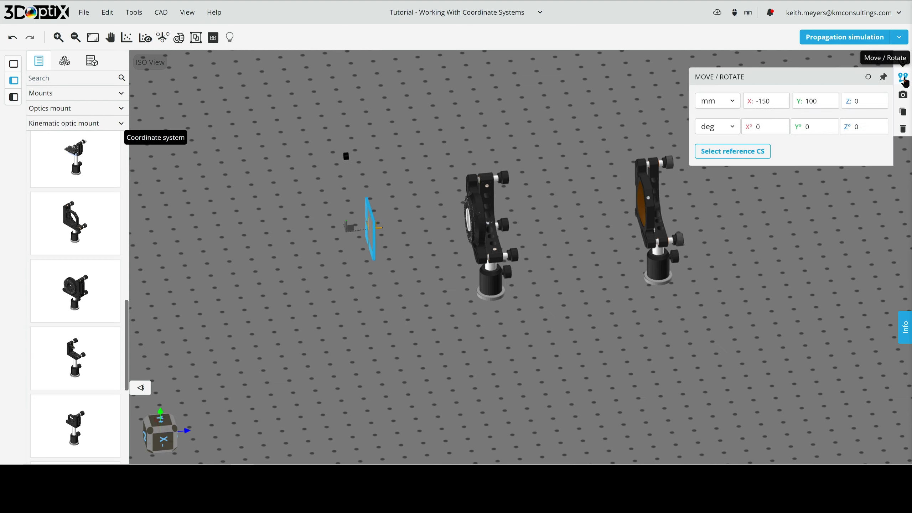
{"action": "left_click", "coordinate": [736, 155]}
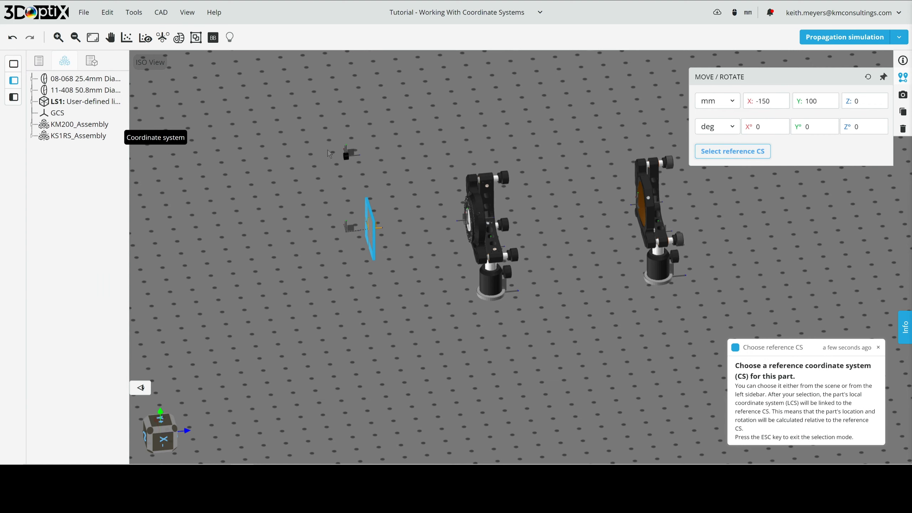
{"action": "left_click", "coordinate": [32, 103]}
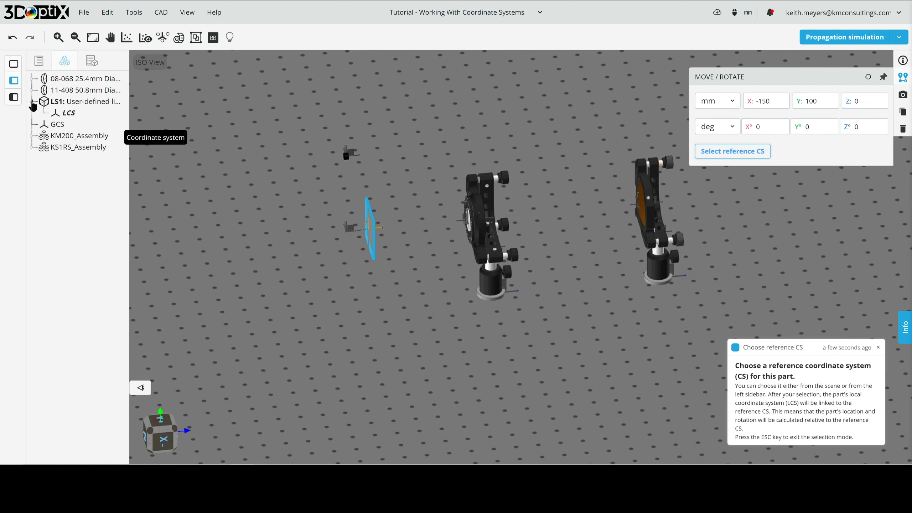
{"action": "left_click", "coordinate": [70, 116]}
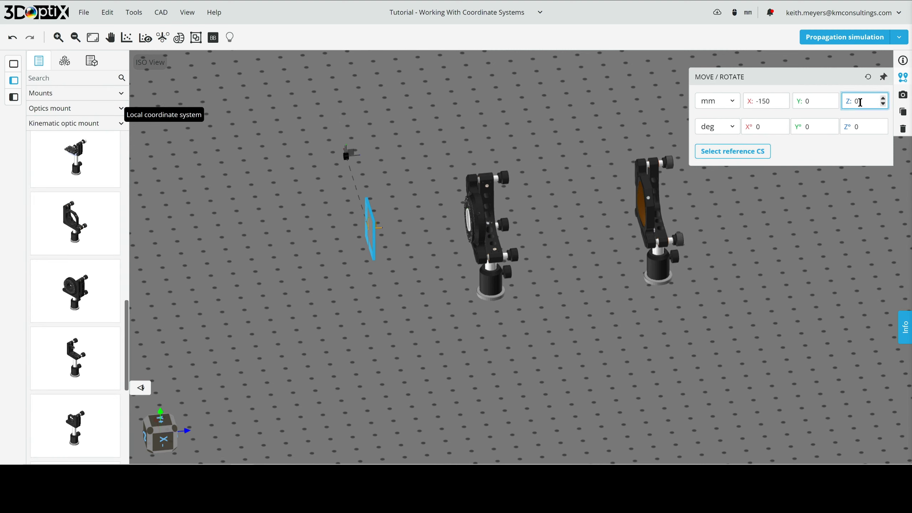
- Set the detector's Z position to 300 mm and its X position to 0 mm relative to the light source
{"action": "left_click_drag", "start_coordinate": [861, 101], "coordinate": [815, 102]}
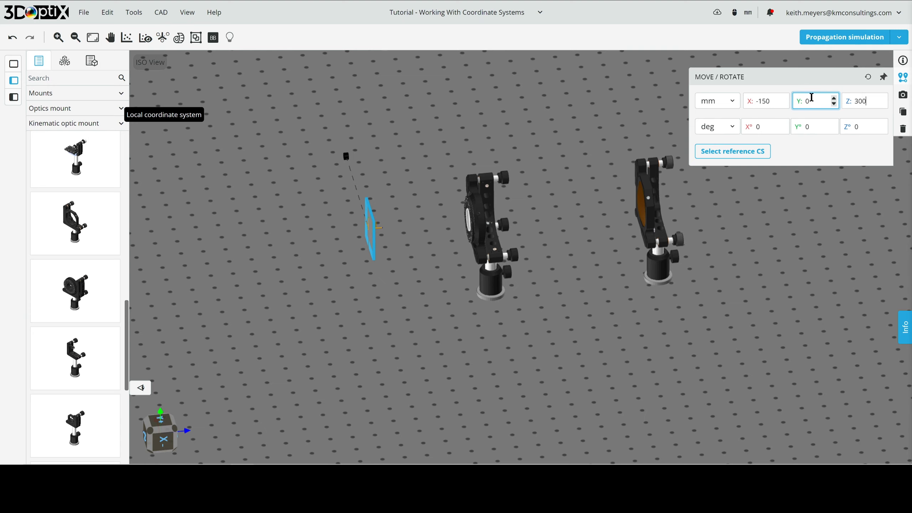
{"action": "key", "text": "Return"}
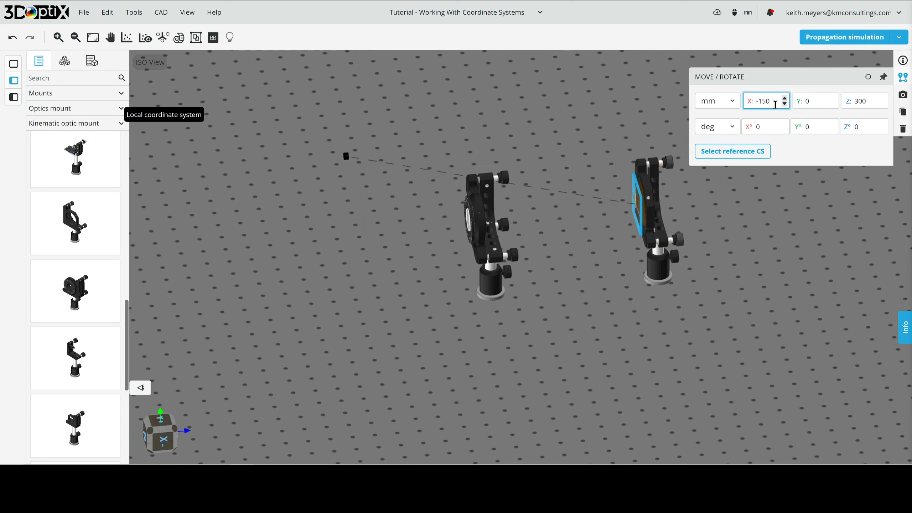
{"action": "double_click", "coordinate": [776, 105]}
{"action": "type", "text": "0"}
{"action": "key", "text": "Return"}
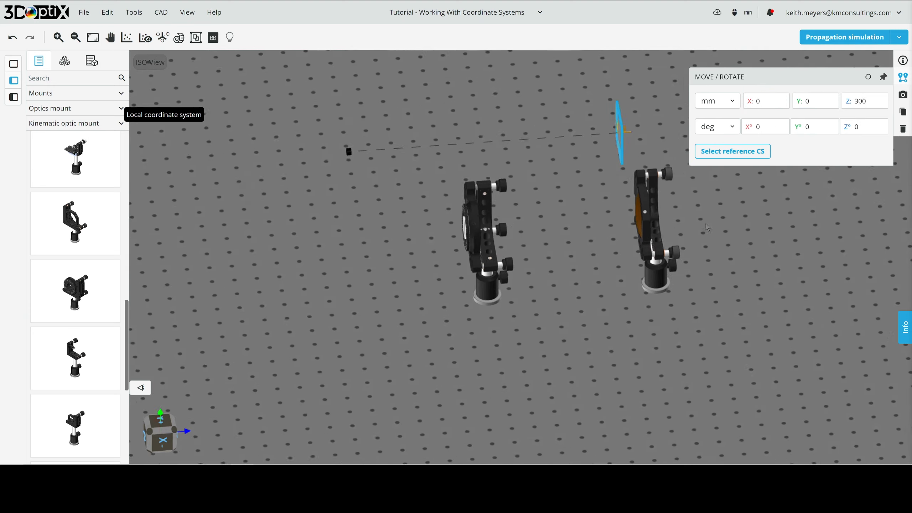
- Move the detector farther from the light source by setting its Z position to 500 mm
{"action": "left_click_drag", "start_coordinate": [873, 102], "coordinate": [801, 109]}
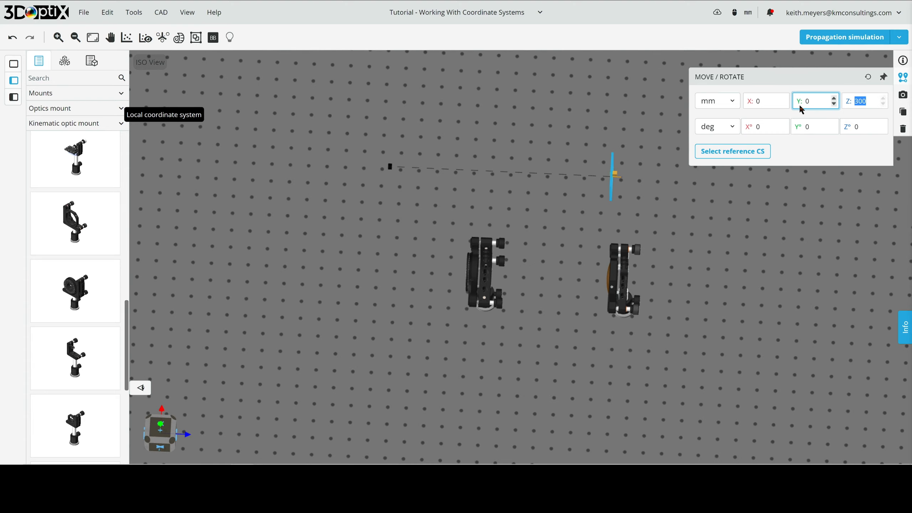
{"action": "type", "text": "500"}
{"action": "key", "text": "Return"}
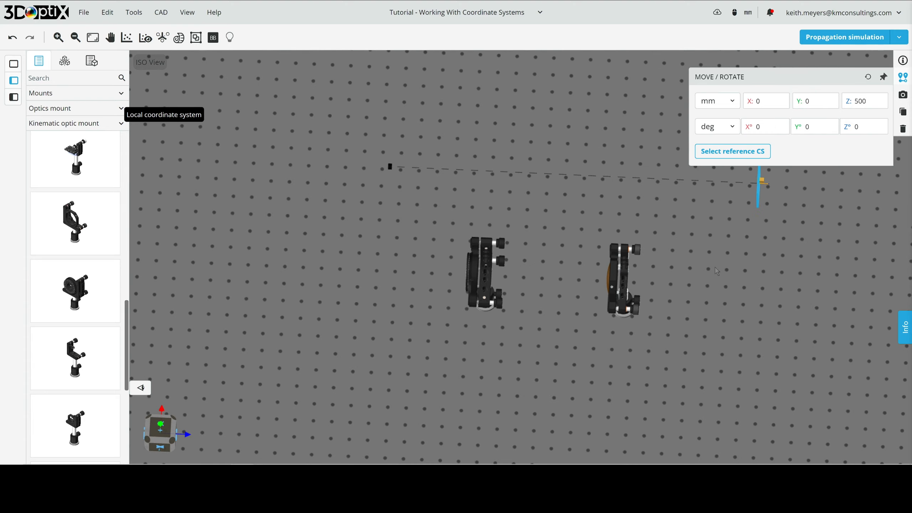
- Assign the local coordinate system of light source LS1 as the reference CS of the lens mount nearest the light source
{"action": "left_click", "coordinate": [676, 239]}
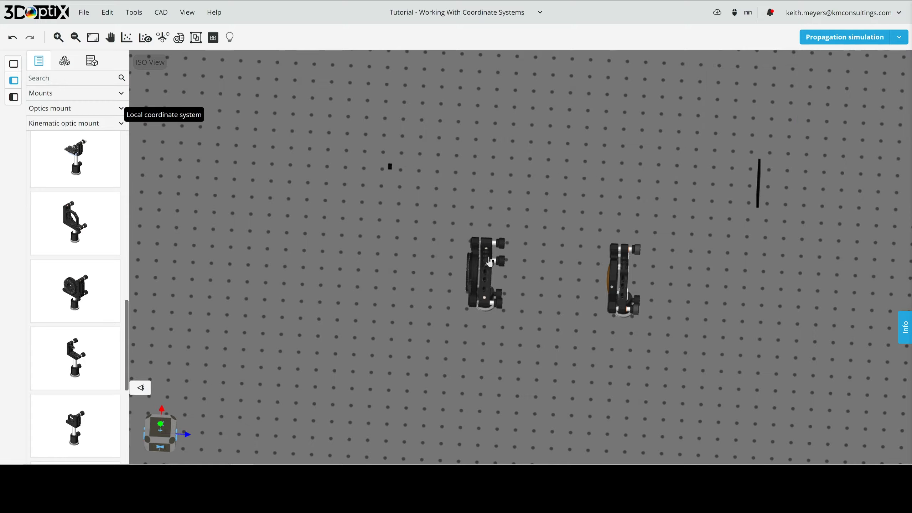
{"action": "left_click_drag", "start_coordinate": [564, 268], "coordinate": [583, 242]}
{"action": "left_click", "coordinate": [485, 221]}
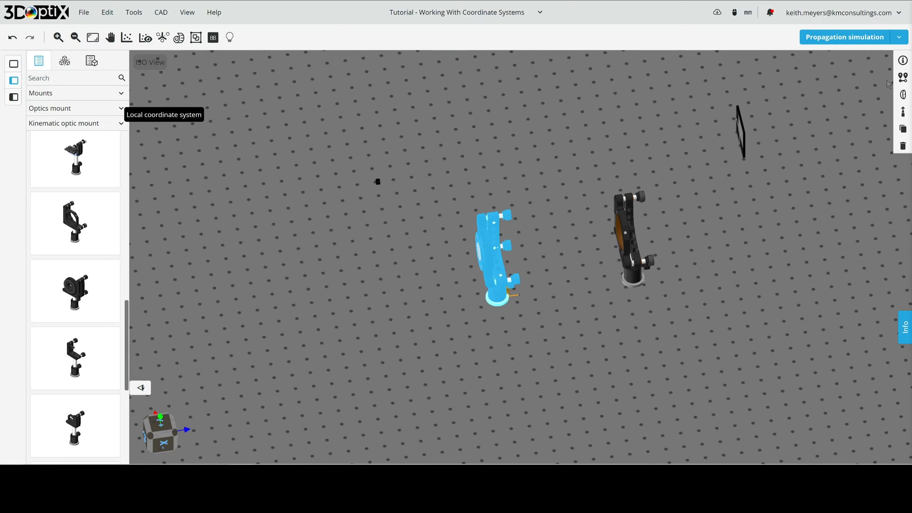
{"action": "left_click", "coordinate": [903, 80]}
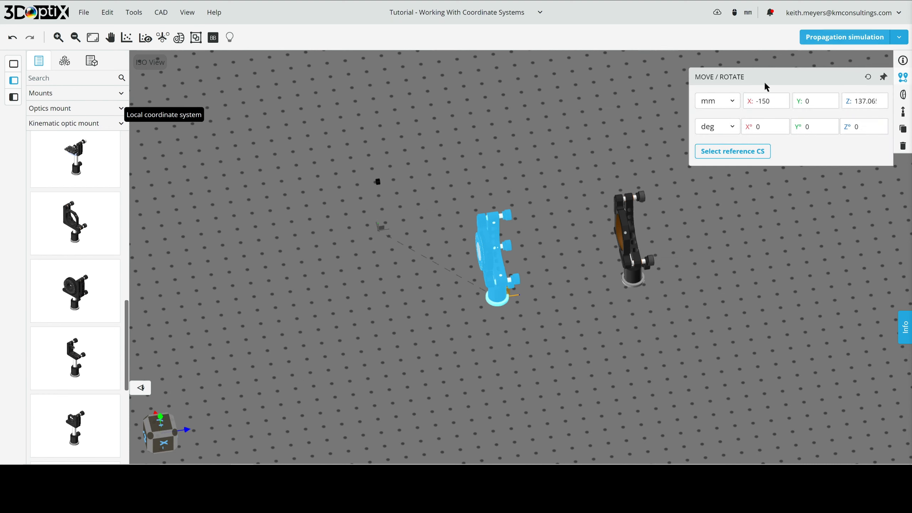
{"action": "left_click", "coordinate": [734, 152]}
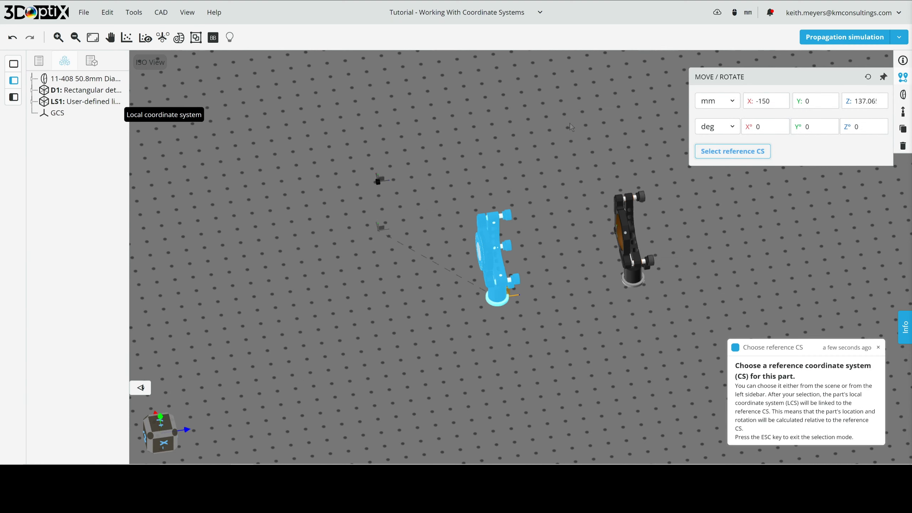
{"action": "left_click", "coordinate": [32, 102]}
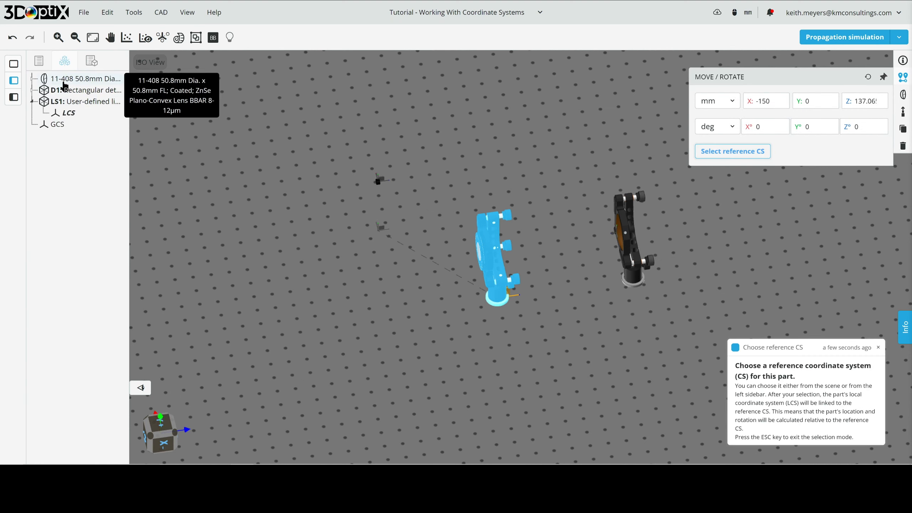
{"action": "left_click", "coordinate": [71, 114]}
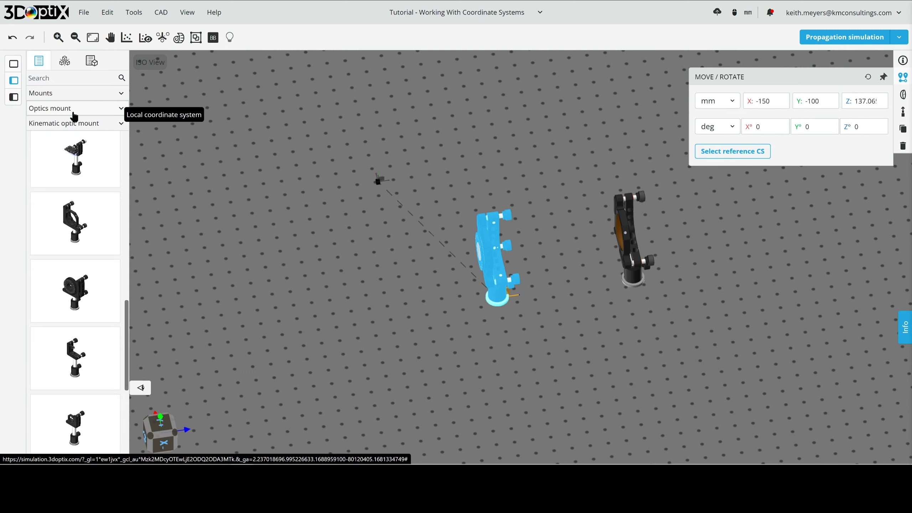
- Set the mount's X position to 0 mm and its Z position to 200 mm relative to the light source
{"action": "left_click", "coordinate": [776, 100]}
{"action": "double_click", "coordinate": [765, 101]}
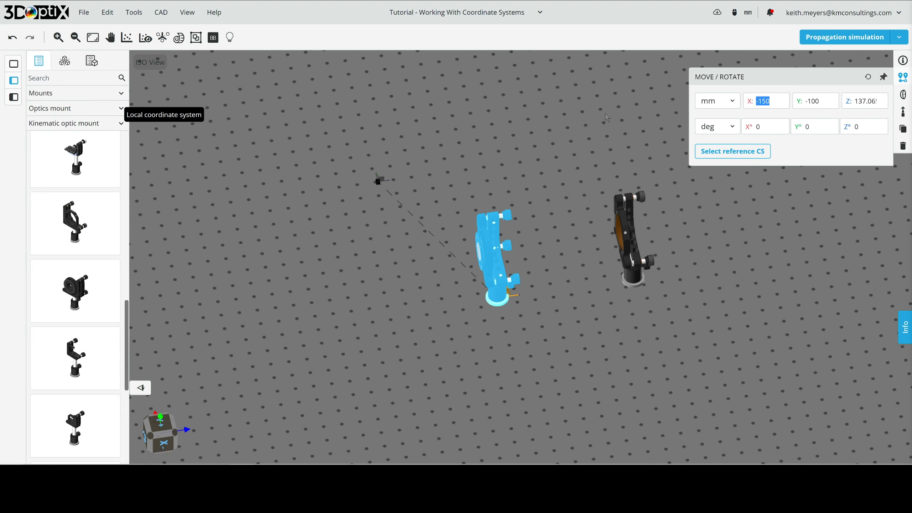
{"action": "type", "text": "0"}
{"action": "key", "text": "Return"}
{"action": "left_click", "coordinate": [866, 101]}
{"action": "double_click", "coordinate": [866, 101]}
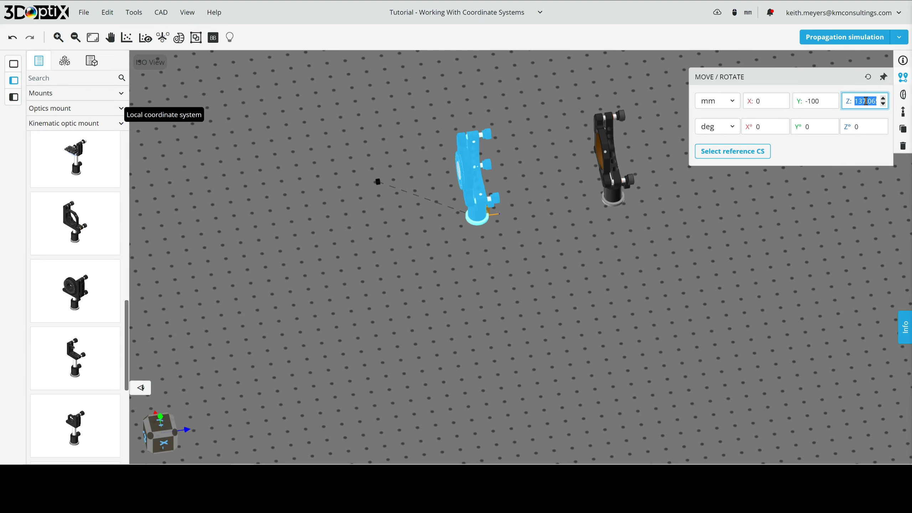
{"action": "type", "text": "200"}
{"action": "key", "text": "Return"}
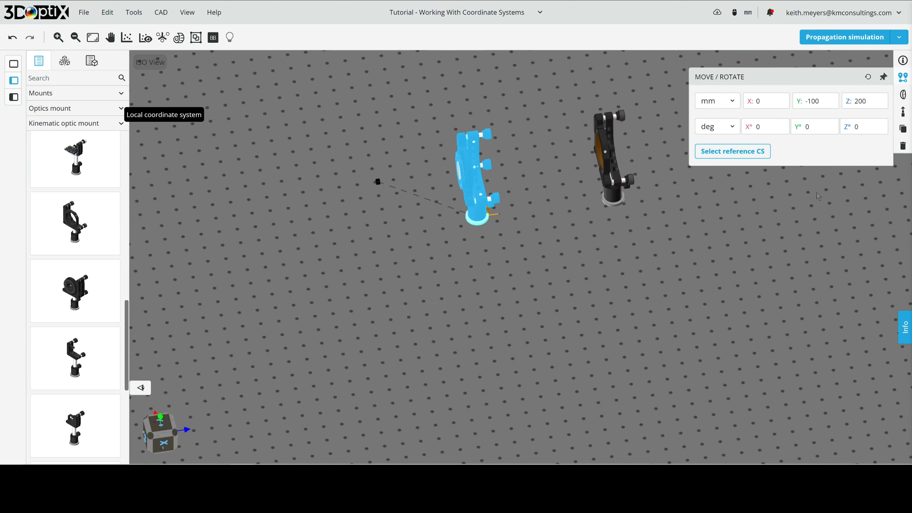
- Move the light source freehand to about X -3 mm, Z 60 mm, carrying all linked parts along with it
{"action": "left_click", "coordinate": [620, 236]}
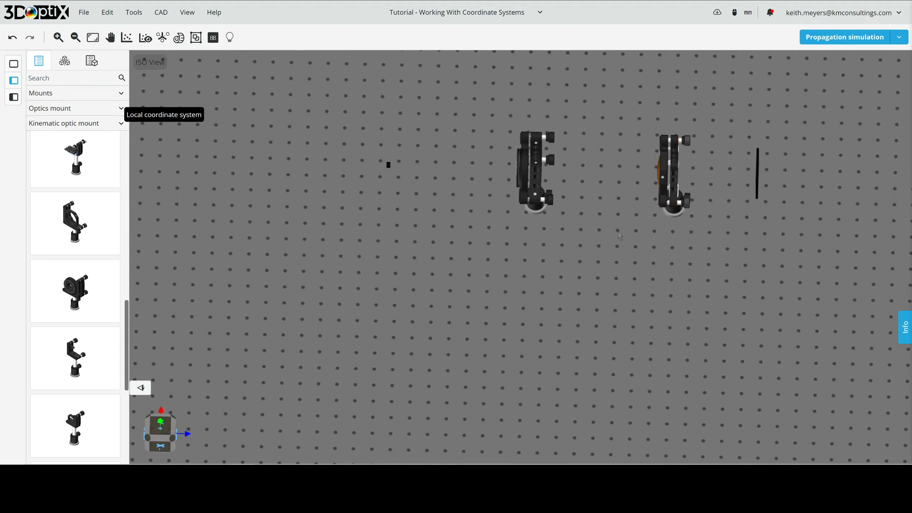
{"action": "right_click_drag", "start_coordinate": [618, 195], "coordinate": [559, 315]}
{"action": "left_click_drag", "start_coordinate": [558, 314], "coordinate": [572, 278]}
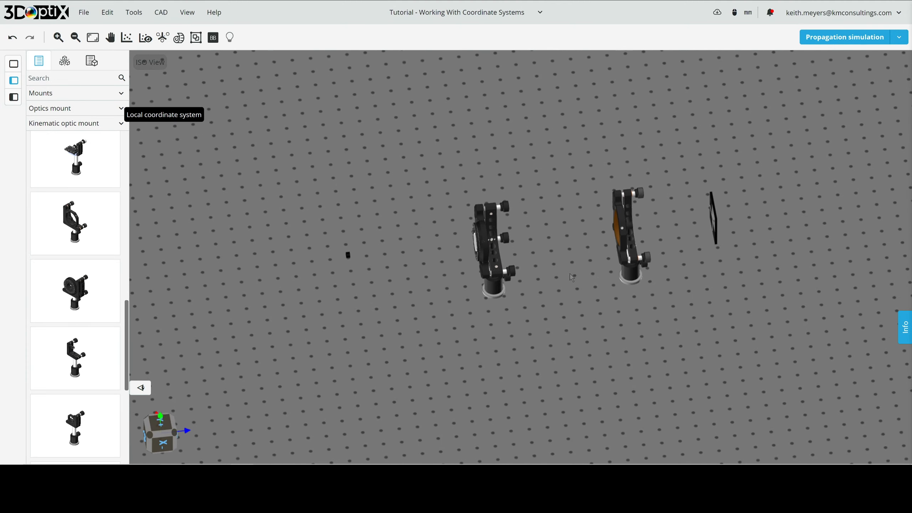
{"action": "left_click", "coordinate": [347, 255]}
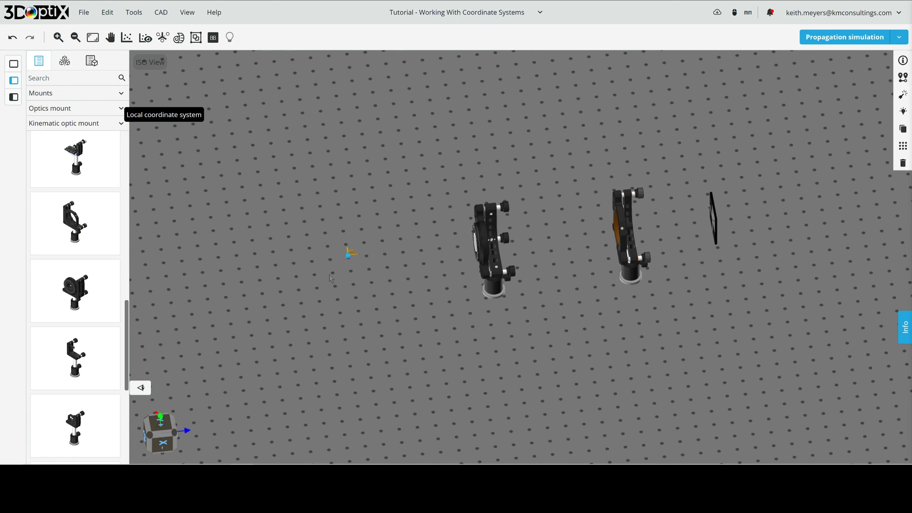
{"action": "right_click_drag", "start_coordinate": [346, 257], "coordinate": [394, 253]}
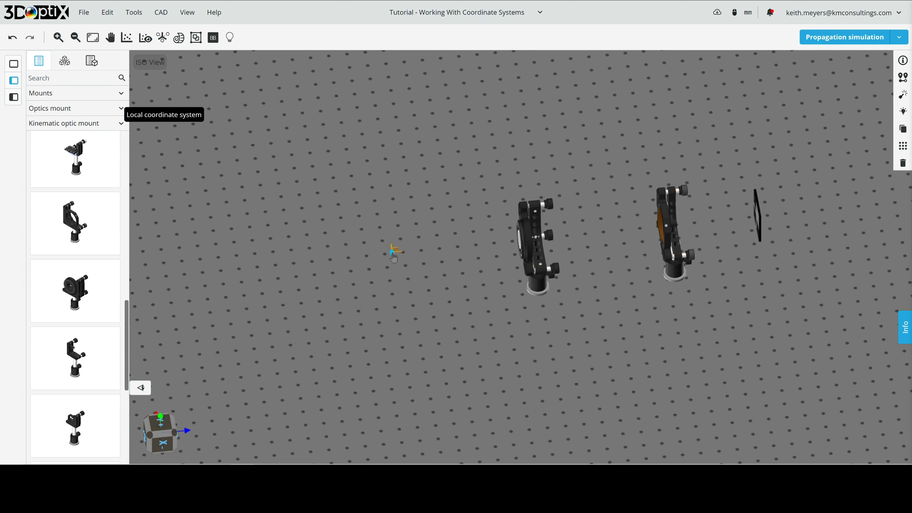
{"action": "left_click", "coordinate": [456, 304]}
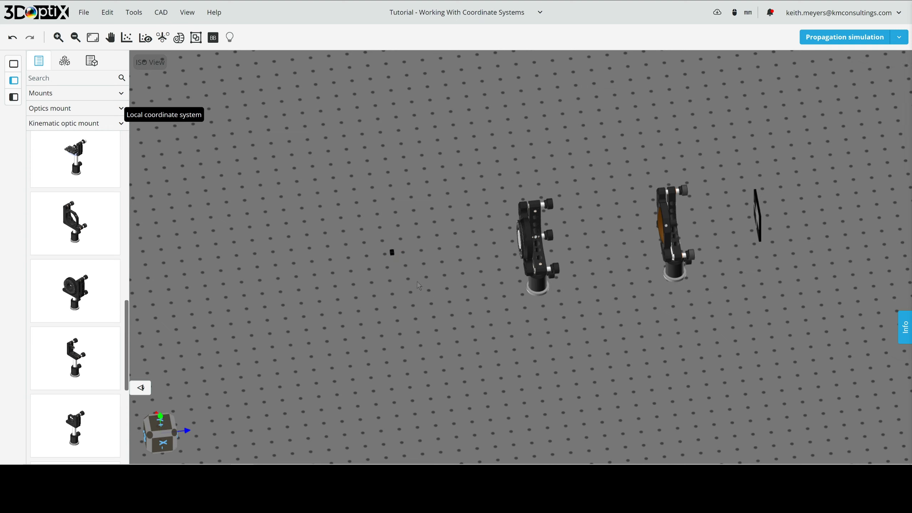
- Return the light source to the origin by setting its X and Z positions to 0 mm
{"action": "left_click", "coordinate": [392, 254]}
{"action": "left_click", "coordinate": [903, 77]}
{"action": "left_click", "coordinate": [768, 101]}
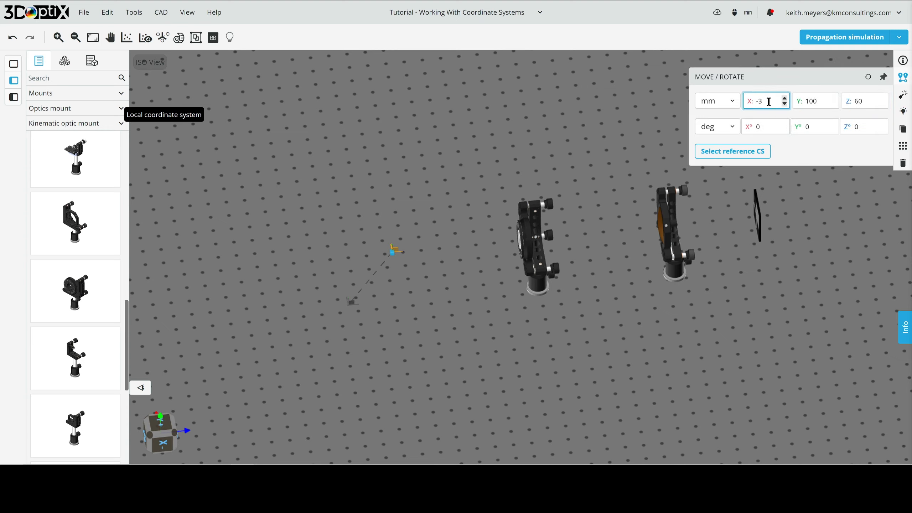
{"action": "left_click_drag", "start_coordinate": [769, 101], "coordinate": [590, 113]}
{"action": "type", "text": "0"}
{"action": "left_click_drag", "start_coordinate": [868, 105], "coordinate": [834, 101]}
{"action": "type", "text": "0"}
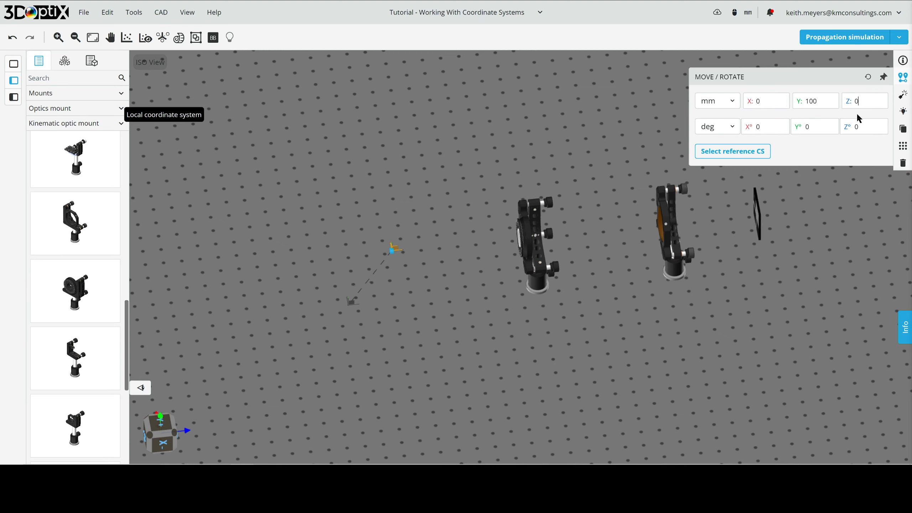
{"action": "key", "text": "Return"}
{"action": "left_click", "coordinate": [408, 267]}
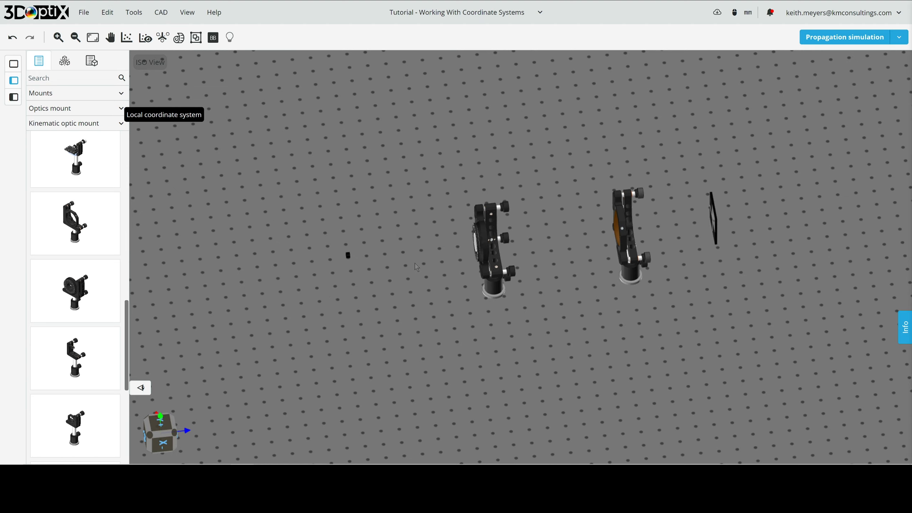
- Display the reference coordinate system links between all parts of the setup
{"action": "left_click_drag", "start_coordinate": [414, 263], "coordinate": [316, 145]}
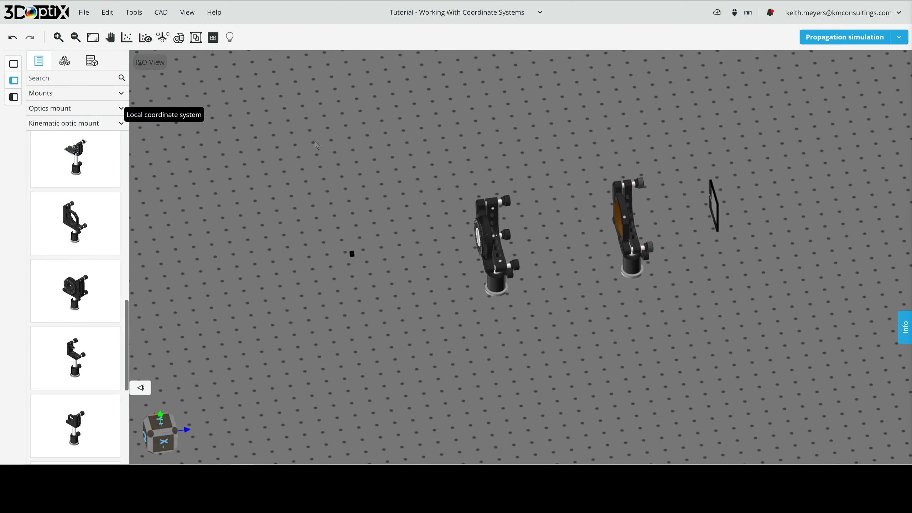
{"action": "left_click", "coordinate": [163, 38]}
{"action": "mouse_move", "coordinate": [544, 271]}
{"action": "left_mouse_down"}
{"action": "mouse_move", "coordinate": [506, 292]}
{"action": "mouse_move", "coordinate": [571, 218]}
{"action": "mouse_move", "coordinate": [513, 258]}
{"action": "mouse_move", "coordinate": [544, 281]}
{"action": "left_mouse_up"}
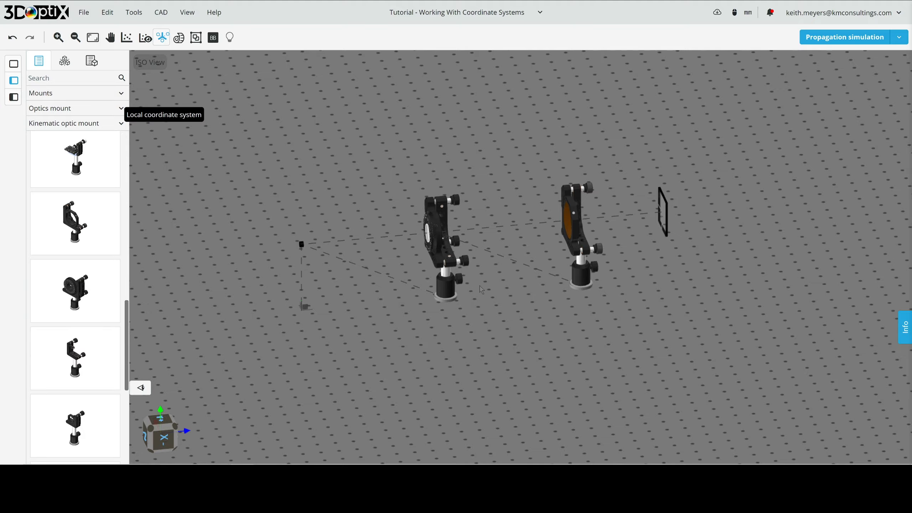
{"action": "left_click_drag", "start_coordinate": [482, 289], "coordinate": [528, 276]}
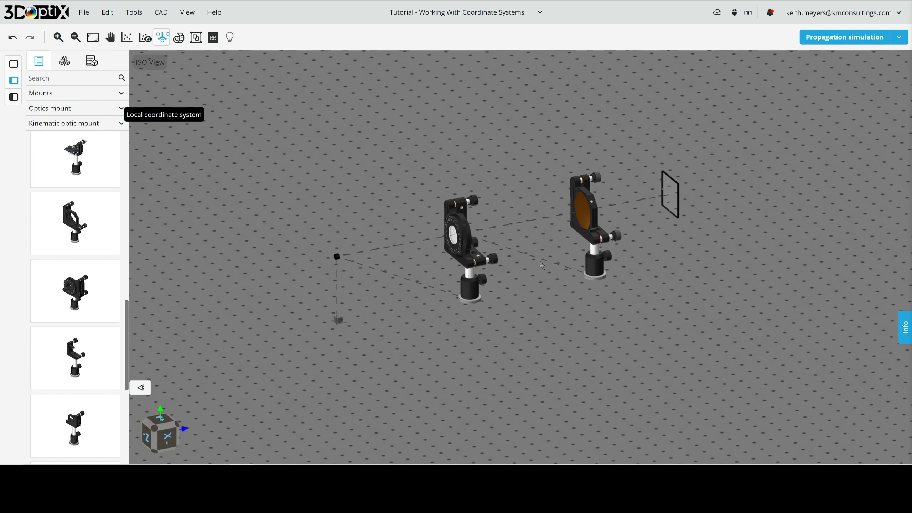
- Move both lenses out of their mounts onto the open table, the 50.8 mm lens about X -446 mm, Z -100 mm from its mount
{"action": "left_click", "coordinate": [454, 236]}
{"action": "left_click_drag", "start_coordinate": [453, 234], "coordinate": [582, 366]}
{"action": "left_click", "coordinate": [580, 218]}
{"action": "left_click_drag", "start_coordinate": [587, 214], "coordinate": [666, 336]}
{"action": "left_click_drag", "start_coordinate": [517, 248], "coordinate": [520, 319]}
{"action": "right_click_drag", "start_coordinate": [531, 305], "coordinate": [595, 70]}
{"action": "left_click_drag", "start_coordinate": [585, 280], "coordinate": [565, 316]}
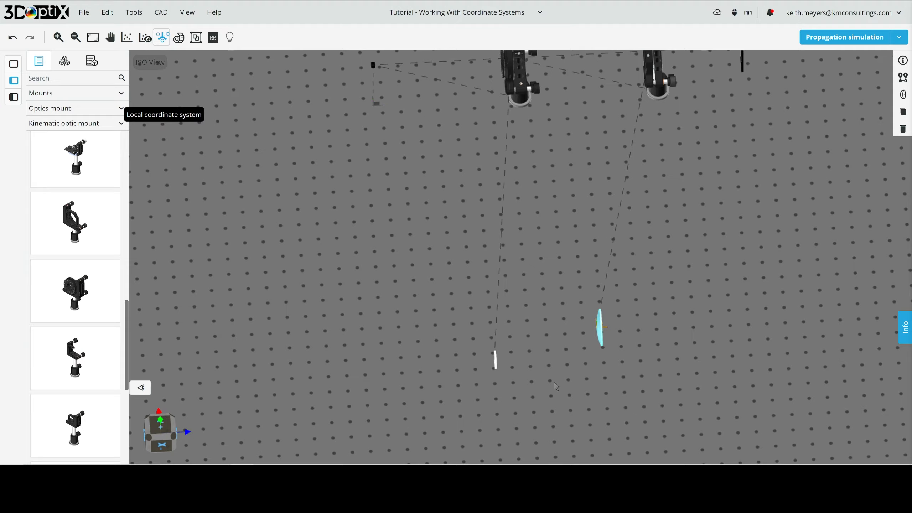
- Assign the local coordinate system of the 08-068 25.4 mm lens as the reference CS of the 50.8 mm lens
{"action": "scroll", "coordinate": [564, 316], "scroll_direction": "up", "scroll_amount": 5}
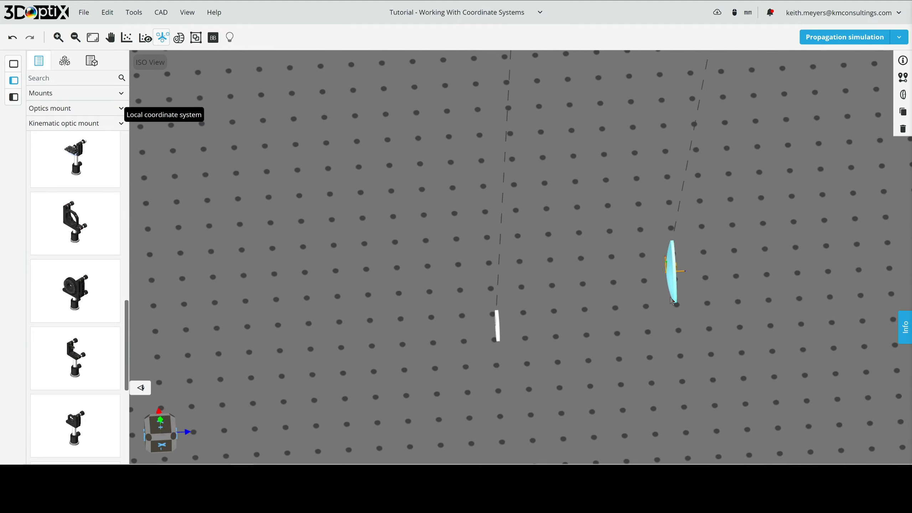
{"action": "left_click", "coordinate": [650, 266]}
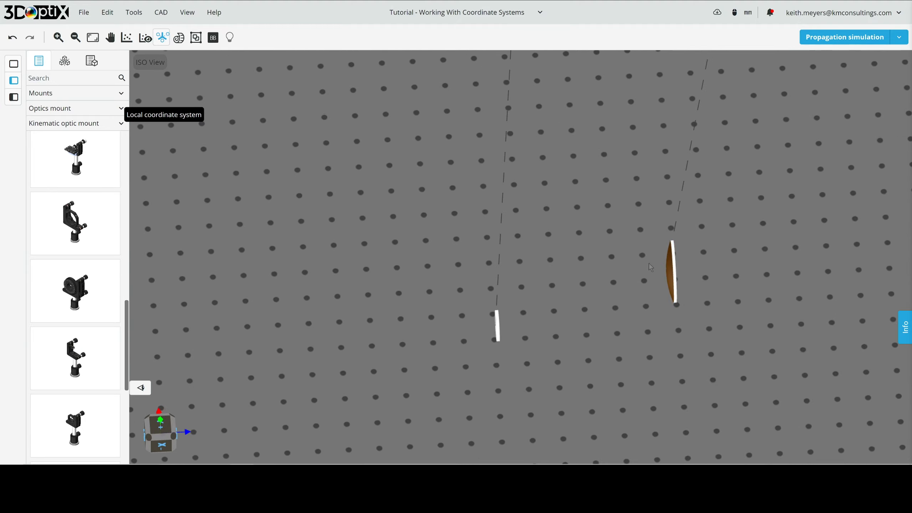
{"action": "left_click", "coordinate": [674, 272]}
{"action": "left_click", "coordinate": [903, 77]}
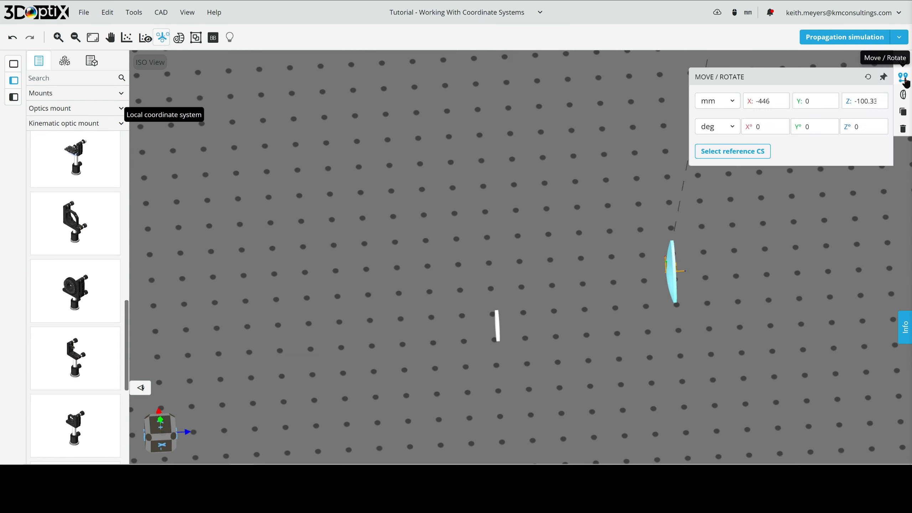
{"action": "left_click", "coordinate": [730, 157]}
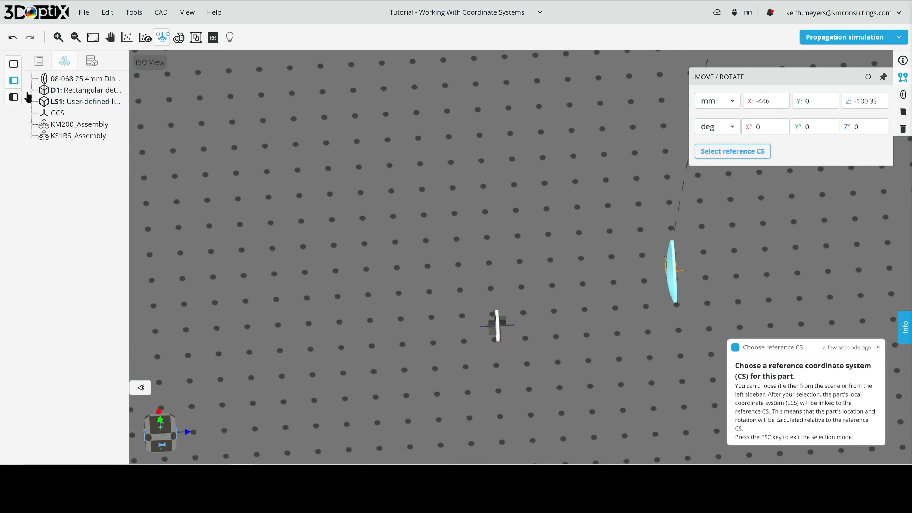
{"action": "left_click", "coordinate": [33, 78]}
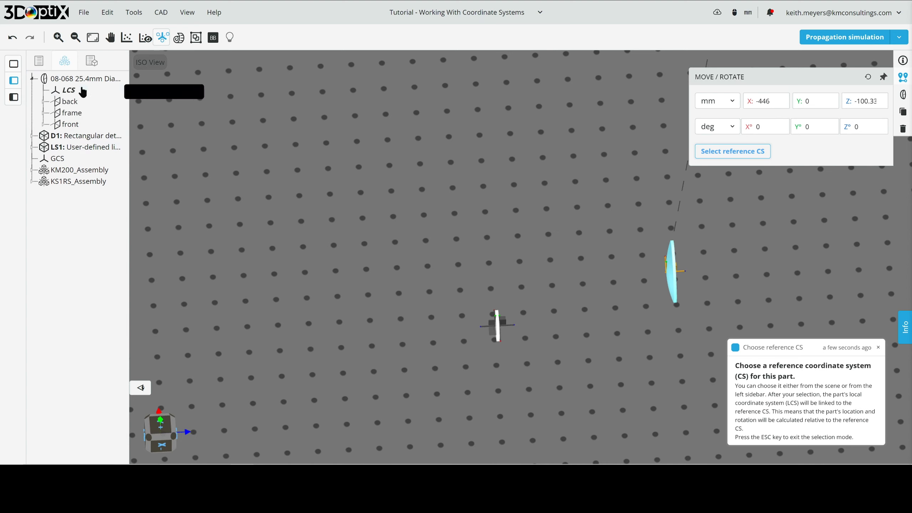
{"action": "left_click", "coordinate": [70, 91]}
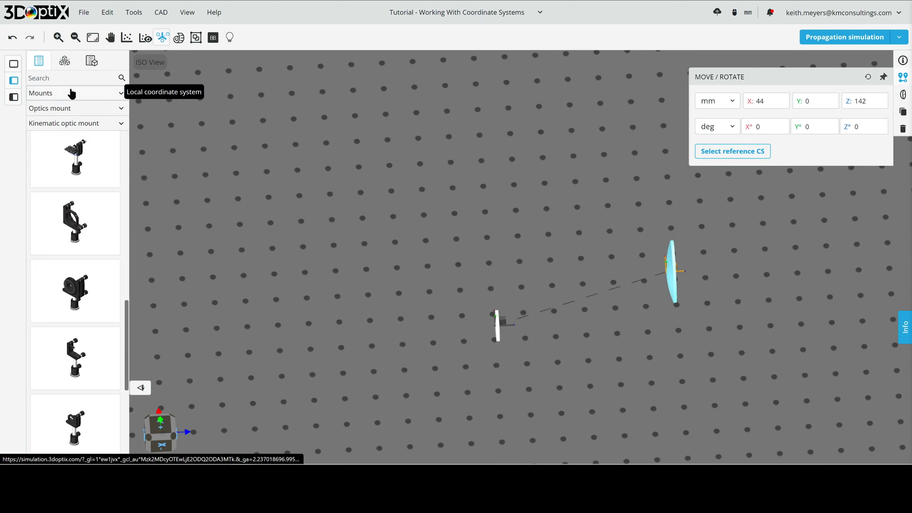
- Shift the 25.4 mm lens freehand and bring the 50.8 mm lens to about X -3 mm, Z 76 mm relative to it
{"action": "left_click", "coordinate": [556, 344]}
{"action": "scroll", "coordinate": [567, 308], "scroll_direction": "up", "scroll_amount": 3}
{"action": "left_click", "coordinate": [490, 351]}
{"action": "right_click_drag", "start_coordinate": [502, 323], "coordinate": [514, 314]}
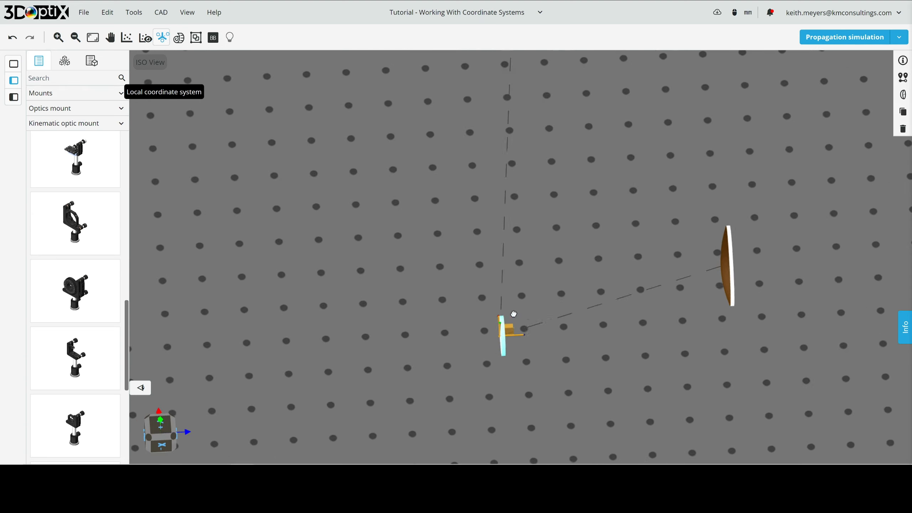
{"action": "left_click", "coordinate": [698, 272]}
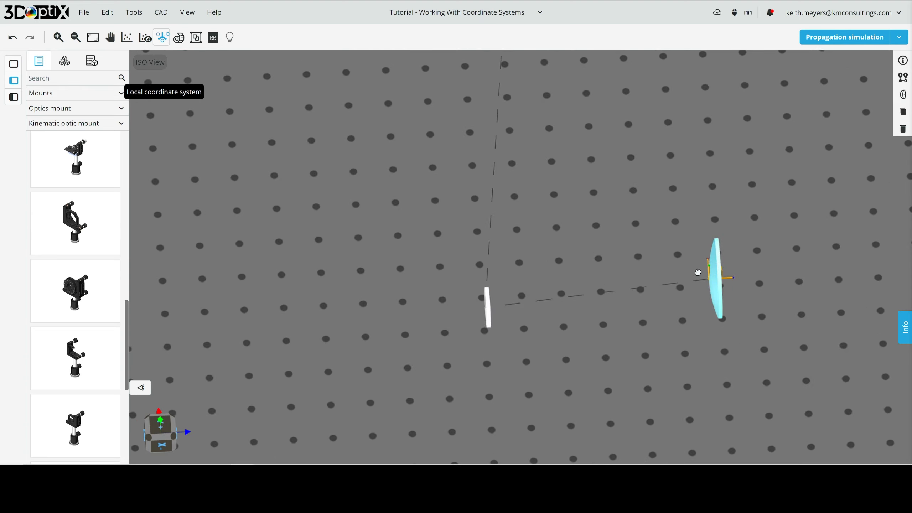
{"action": "left_click_drag", "start_coordinate": [698, 272], "coordinate": [607, 310]}
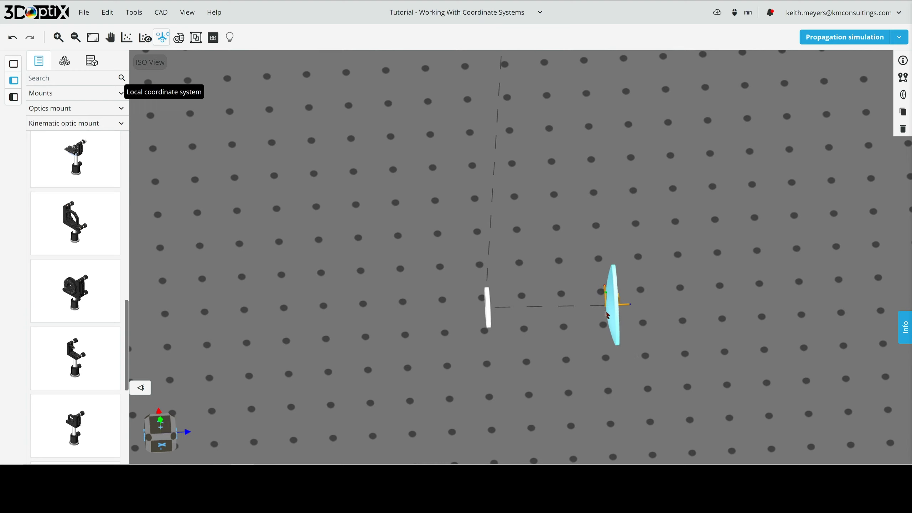
- Examine both lenses' local coordinate systems and the 50.8 mm lens's position values relative to the 25.4 mm lens
{"action": "left_click", "coordinate": [489, 318]}
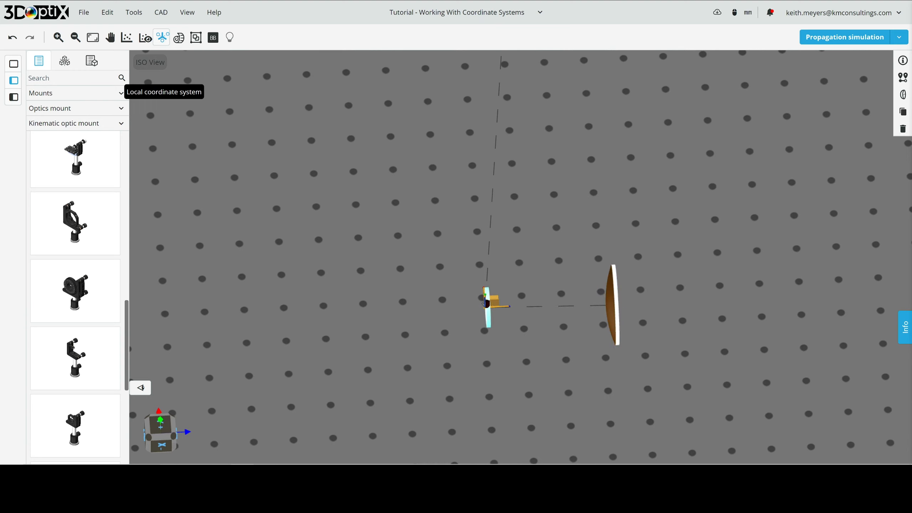
{"action": "left_click", "coordinate": [610, 316]}
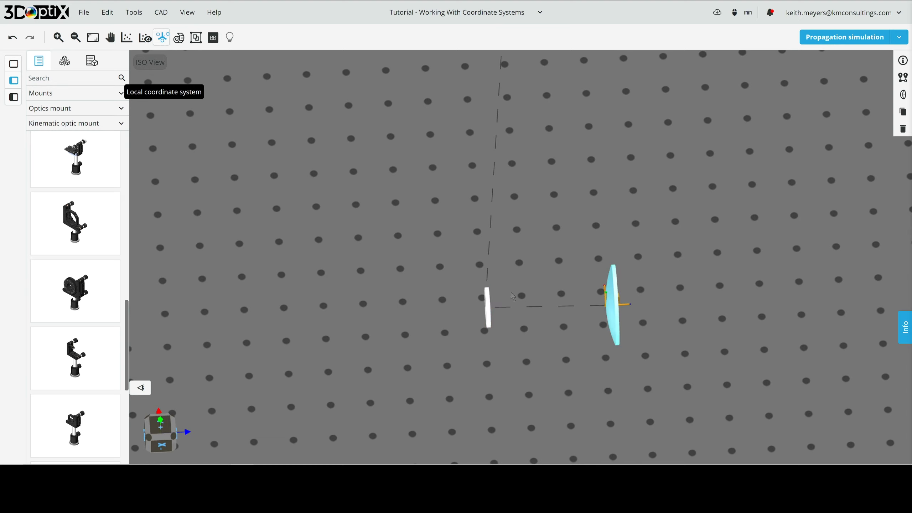
{"action": "left_click", "coordinate": [564, 324]}
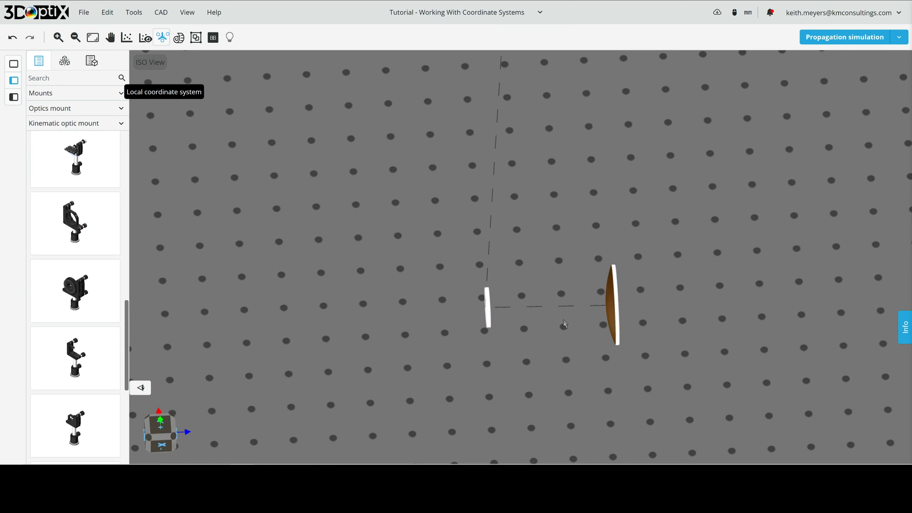
{"action": "left_click", "coordinate": [613, 314]}
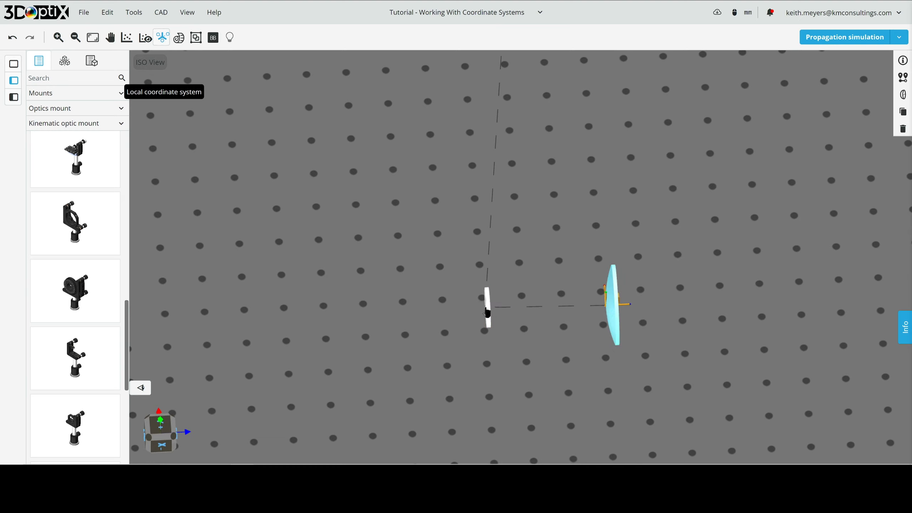
{"action": "left_click", "coordinate": [594, 313]}
{"action": "left_click", "coordinate": [610, 310]}
{"action": "left_click", "coordinate": [903, 77]}
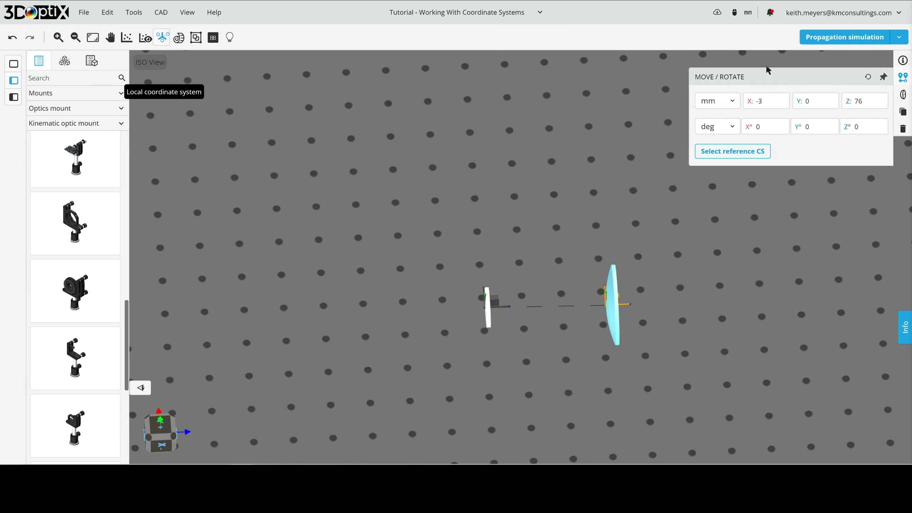
{"action": "left_click", "coordinate": [766, 100]}
{"action": "left_click", "coordinate": [539, 313]}
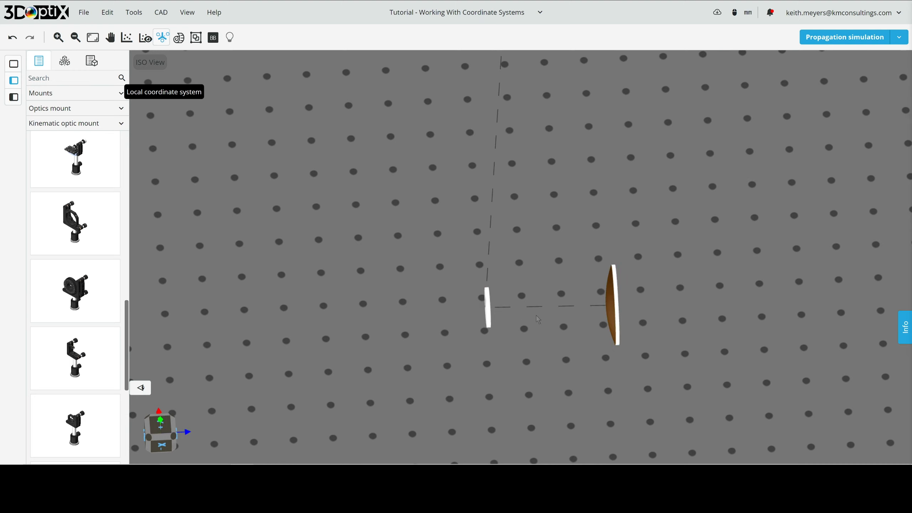
- Examine up close the reference link running between the coordinate axes of the 25.4 mm and 50.8 mm lenses
{"action": "left_click", "coordinate": [489, 315]}
{"action": "scroll", "coordinate": [544, 319], "scroll_direction": "up", "scroll_amount": 2}
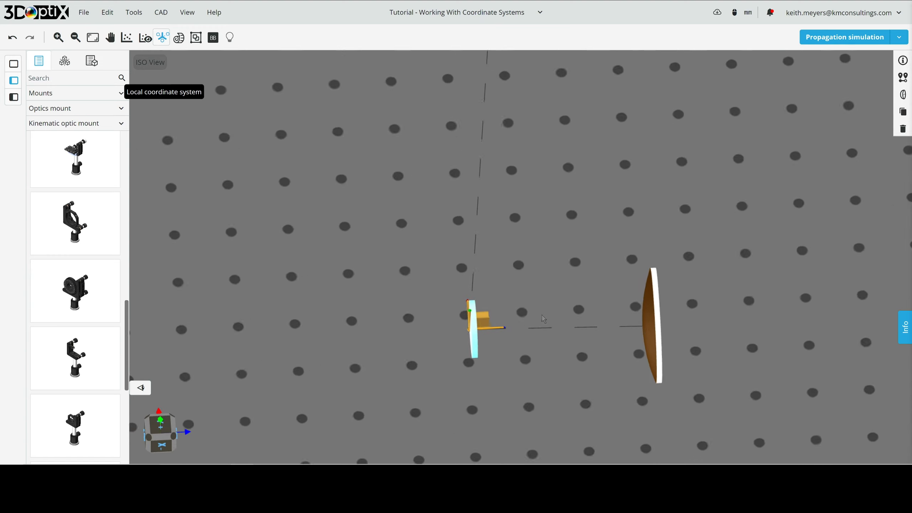
{"action": "scroll", "coordinate": [542, 315], "scroll_direction": "up", "scroll_amount": 1}
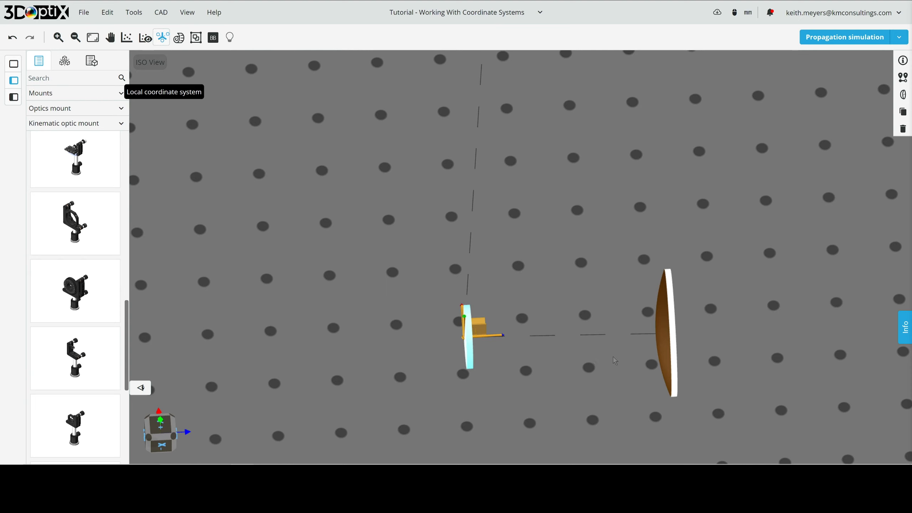
{"action": "left_click", "coordinate": [661, 336]}
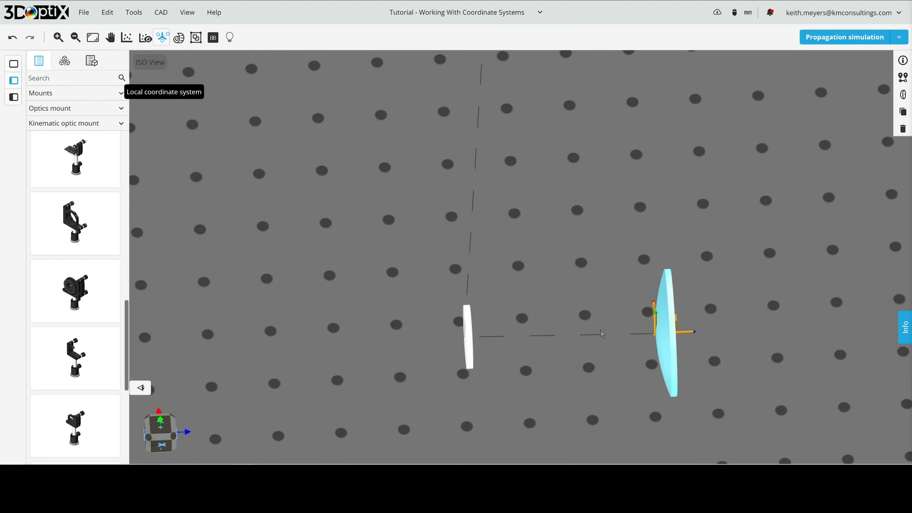
{"action": "left_click", "coordinate": [467, 358]}
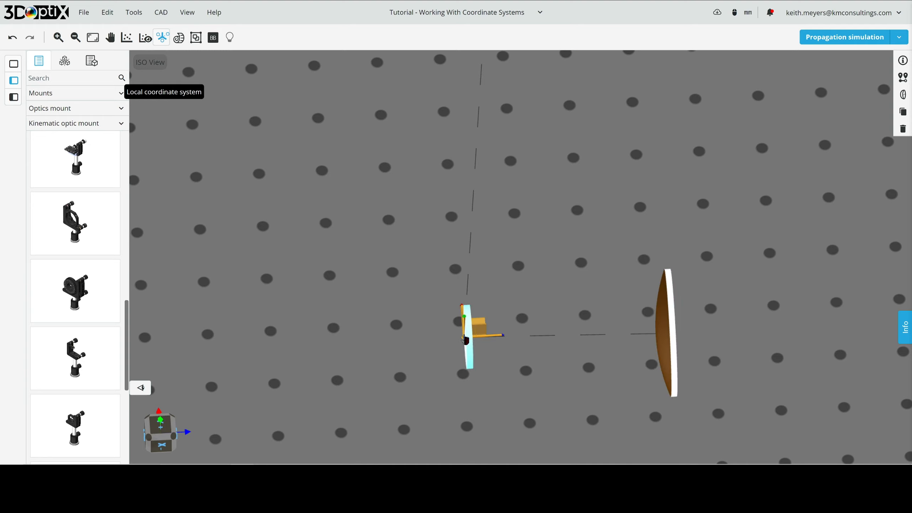
{"action": "left_click", "coordinate": [594, 259]}
{"action": "scroll", "coordinate": [594, 259], "scroll_direction": "down", "scroll_amount": 5}
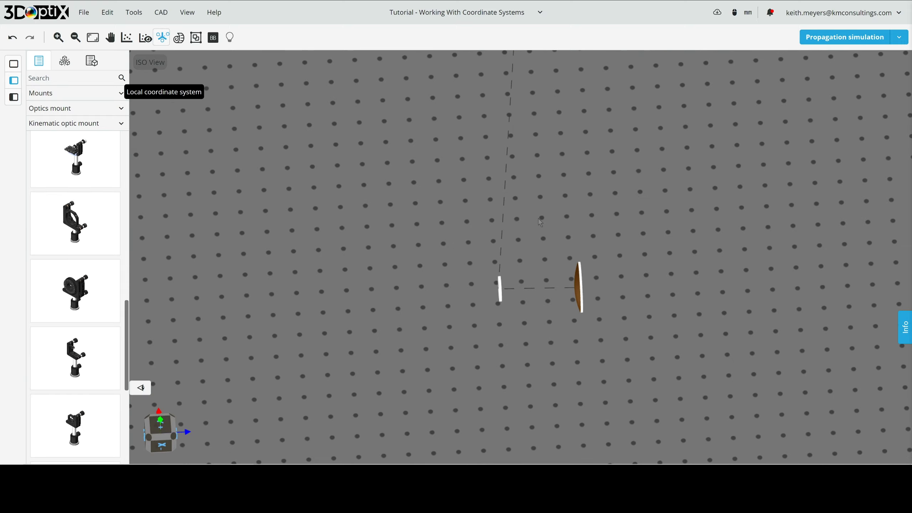
- Examine the coordinate system links between the light source, both lens mounts and the detector from the side
{"action": "scroll", "coordinate": [540, 223], "scroll_direction": "down", "scroll_amount": 5}
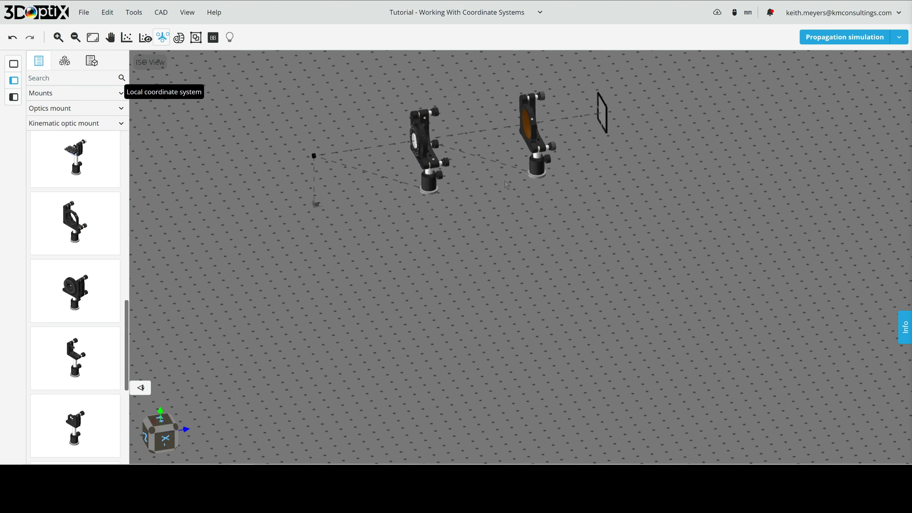
{"action": "right_click_drag", "start_coordinate": [502, 177], "coordinate": [503, 282]}
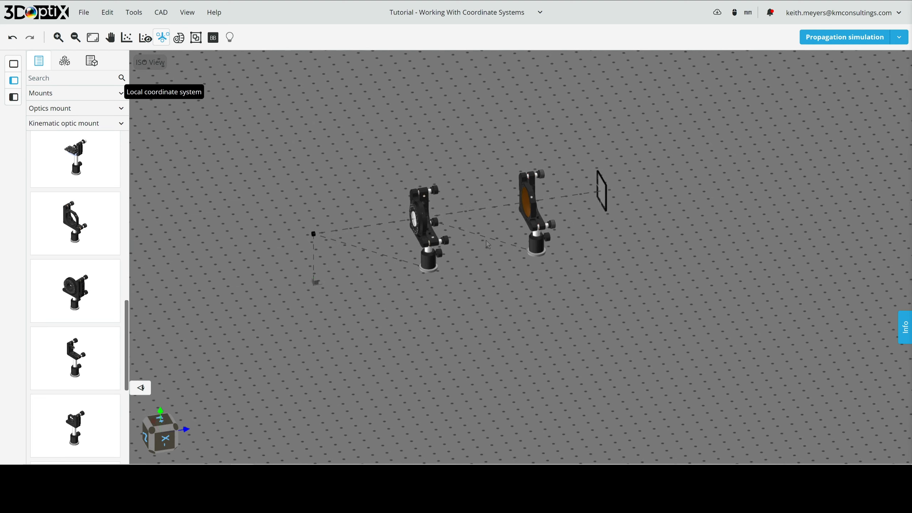
{"action": "scroll", "coordinate": [486, 241], "scroll_direction": "up", "scroll_amount": 3}
{"action": "left_click_drag", "start_coordinate": [469, 262], "coordinate": [380, 259]}
{"action": "left_click", "coordinate": [374, 252]}
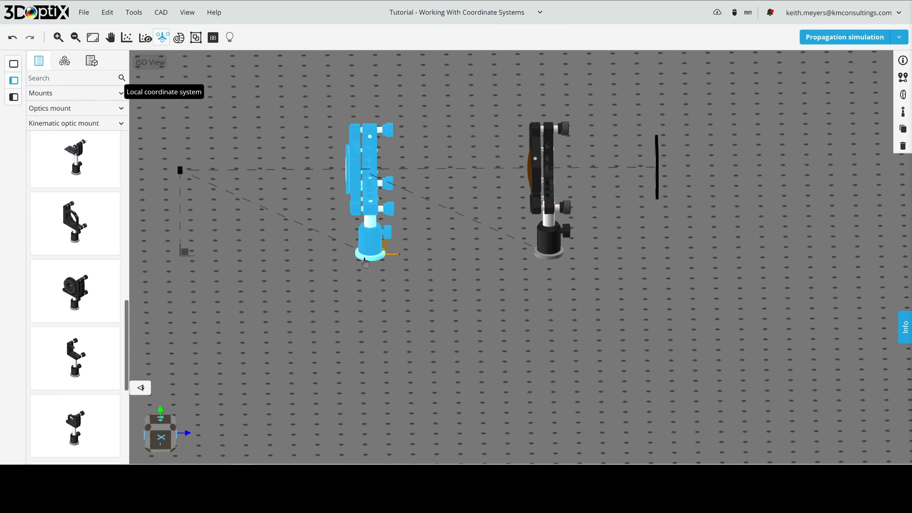
{"action": "left_click", "coordinate": [523, 267]}
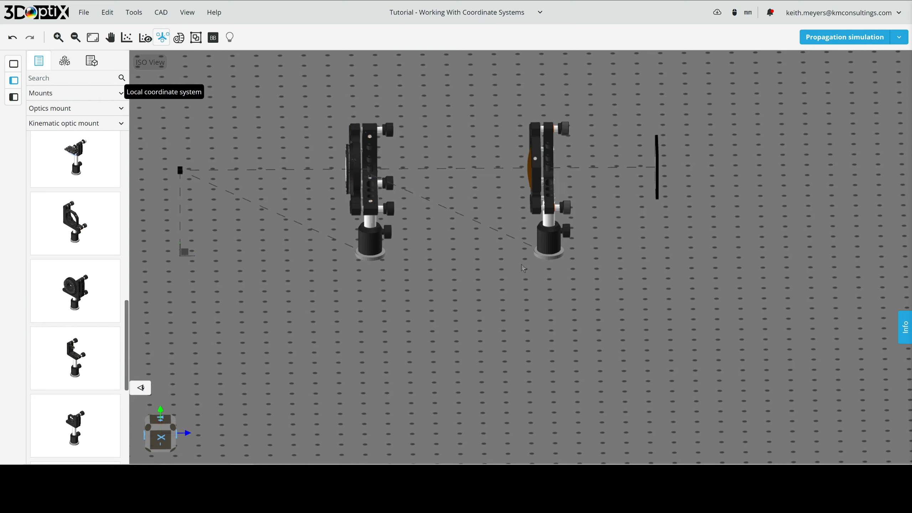
{"action": "left_click_drag", "start_coordinate": [509, 256], "coordinate": [466, 256]}
{"action": "scroll", "coordinate": [466, 256], "scroll_direction": "down", "scroll_amount": 3}
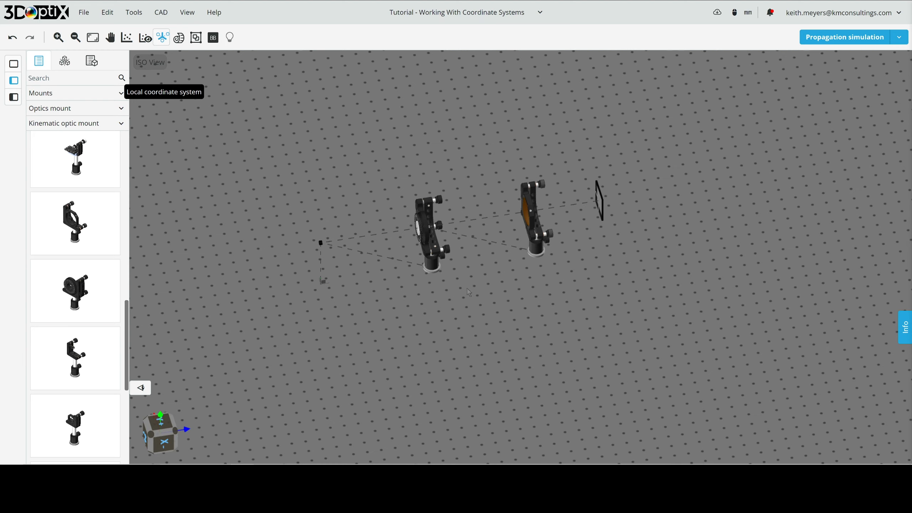
- Add a free-standing coordinate system on the open table in front of the 50.8 mm lens mount
{"action": "right_click", "coordinate": [538, 286]}
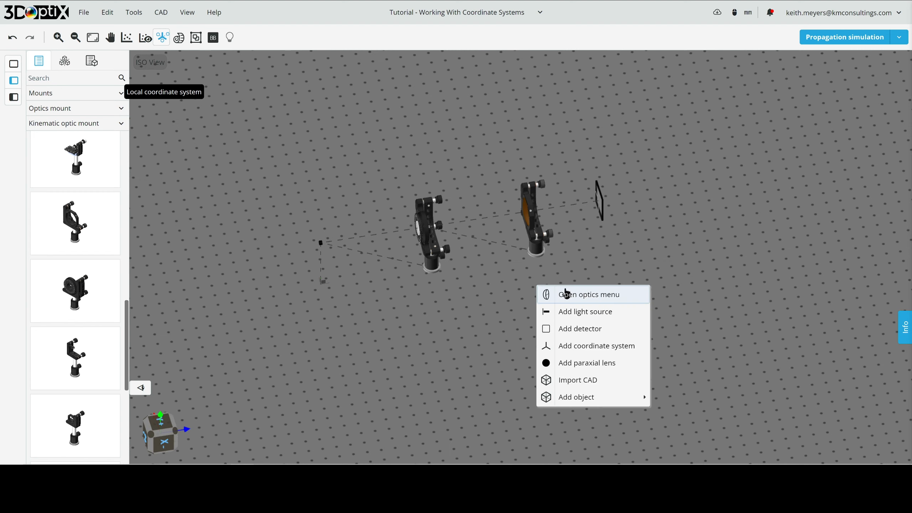
{"action": "left_click", "coordinate": [590, 347]}
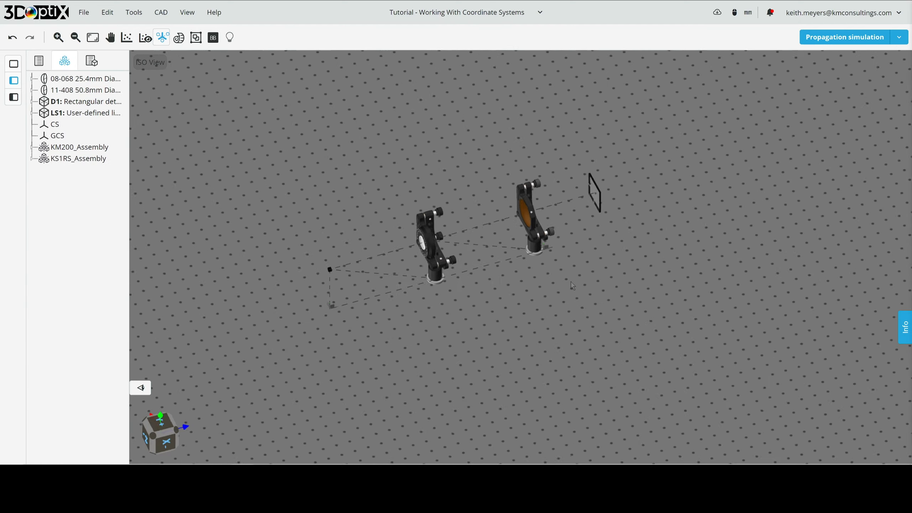
{"action": "left_click_drag", "start_coordinate": [590, 229], "coordinate": [502, 304]}
{"action": "scroll", "coordinate": [531, 340], "scroll_direction": "up", "scroll_amount": 3}
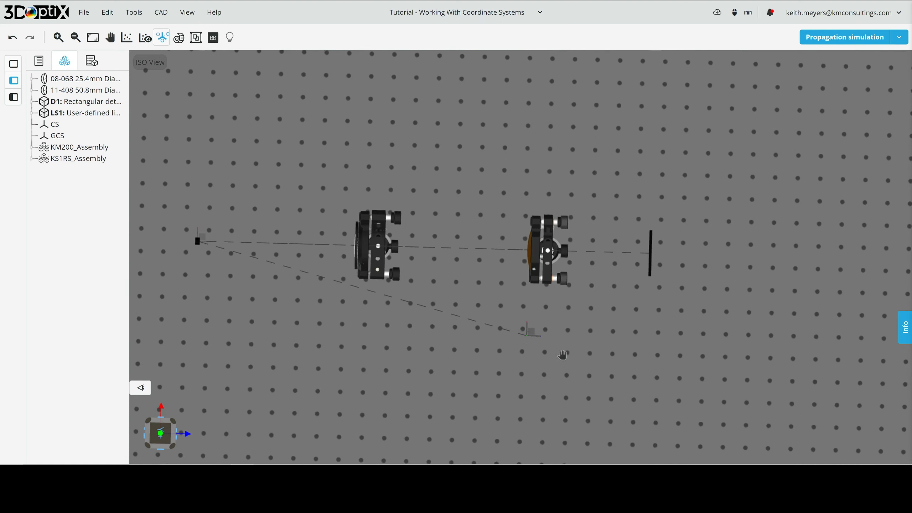
{"action": "right_click_drag", "start_coordinate": [562, 351], "coordinate": [602, 261]}
{"action": "scroll", "coordinate": [603, 263], "scroll_direction": "down", "scroll_amount": 7}
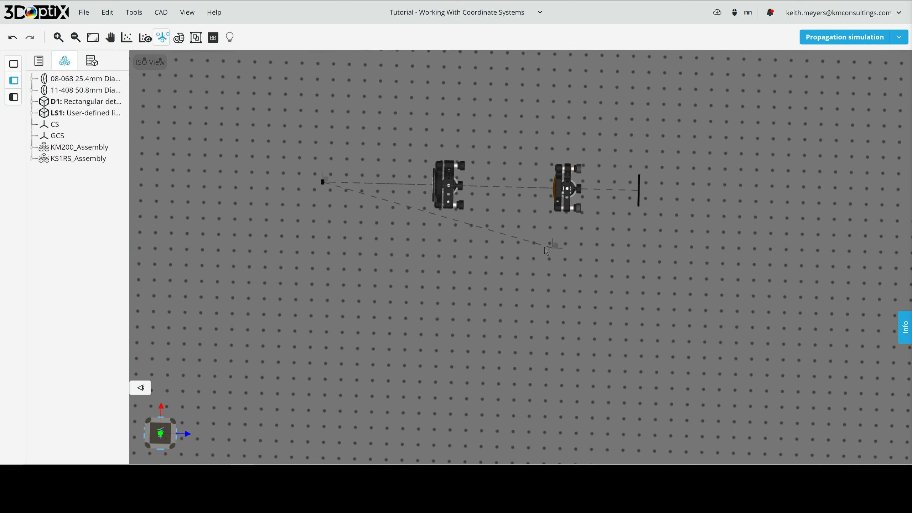
- Delete the added free-standing coordinate system, and undo the deletion
{"action": "left_click", "coordinate": [554, 246]}
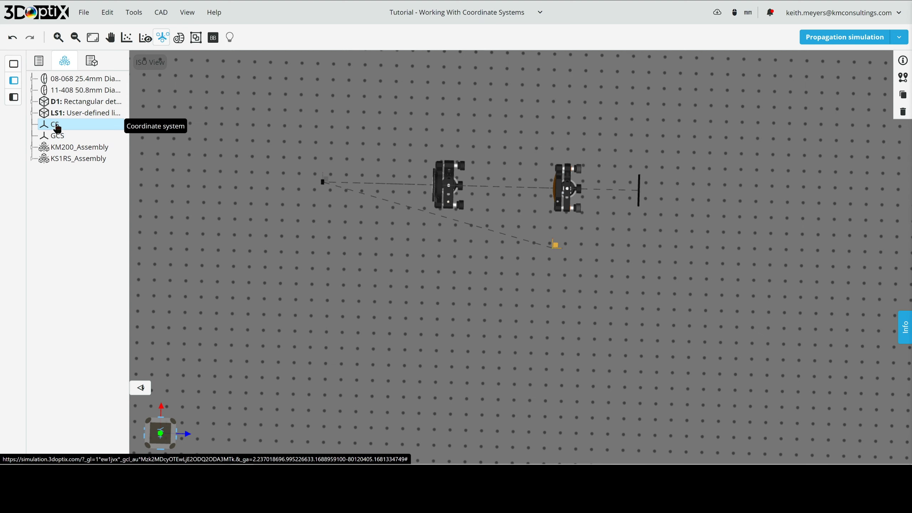
{"action": "right_click", "coordinate": [555, 249]}
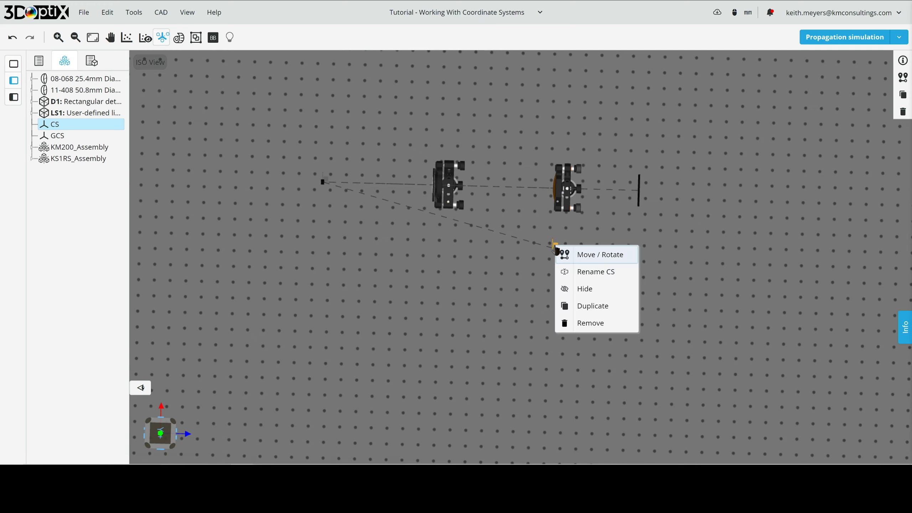
{"action": "key", "text": "Escape"}
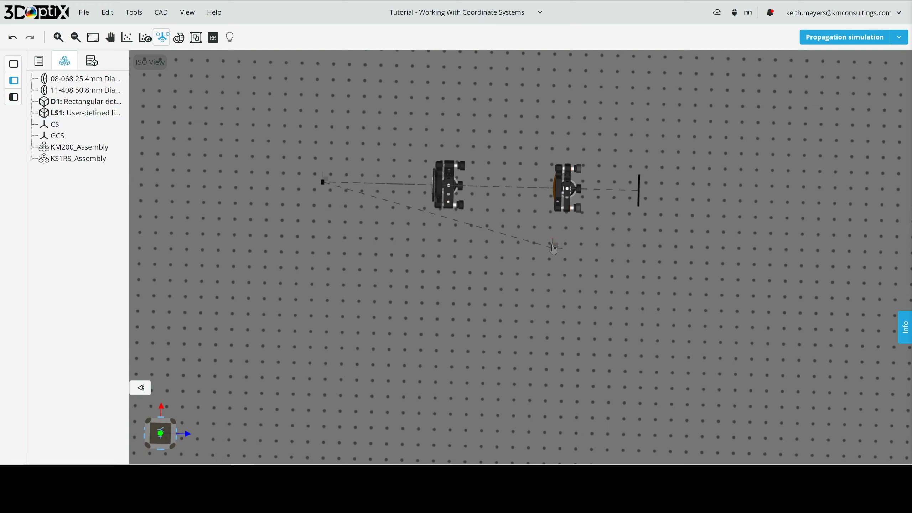
{"action": "left_click", "coordinate": [556, 248]}
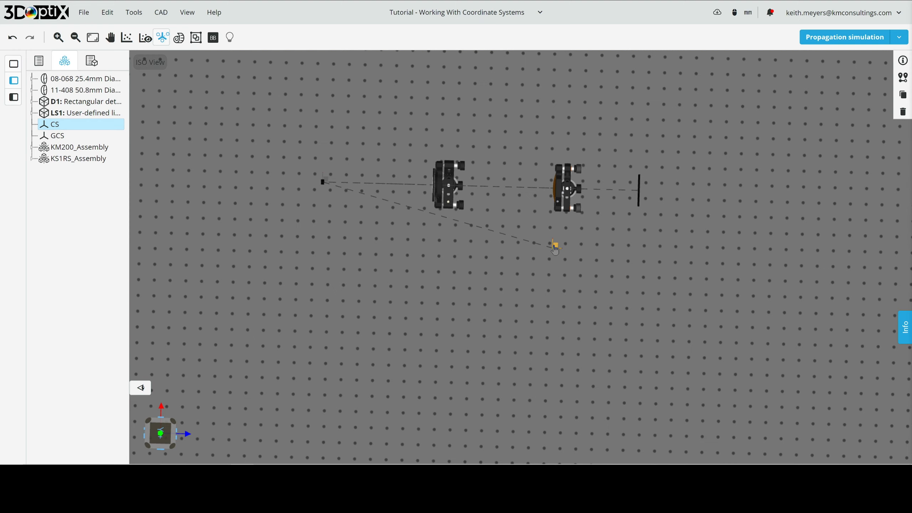
{"action": "key", "text": "Delete"}
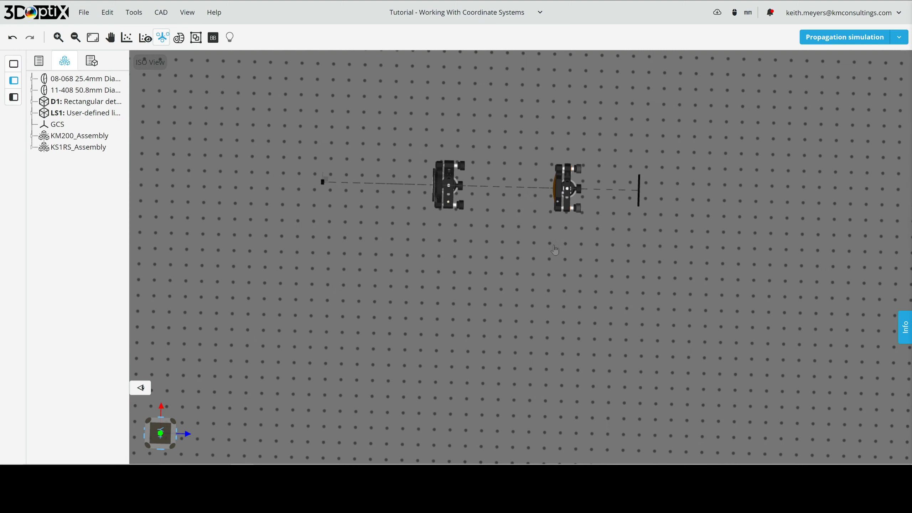
{"action": "left_click", "coordinate": [13, 39]}
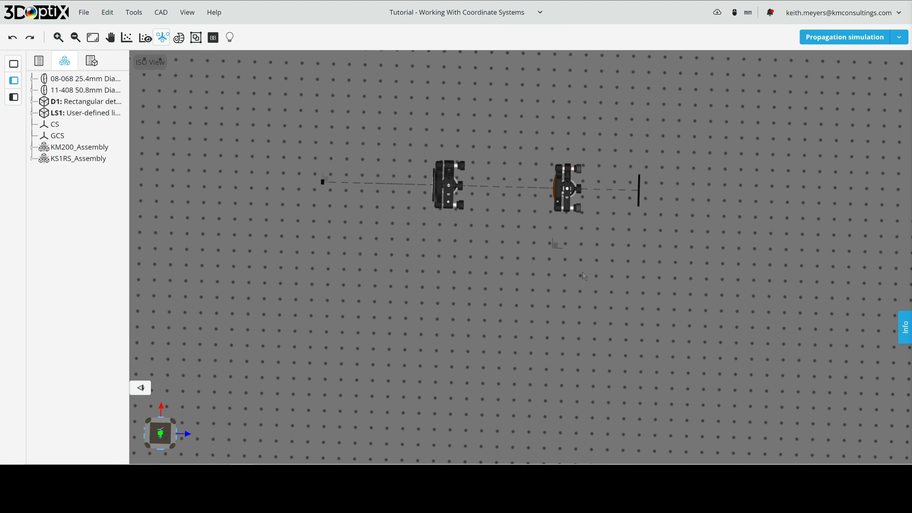
- Nudge the free-standing coordinate system freehand and add three more coordinate systems around it on the table
{"action": "left_click", "coordinate": [556, 247]}
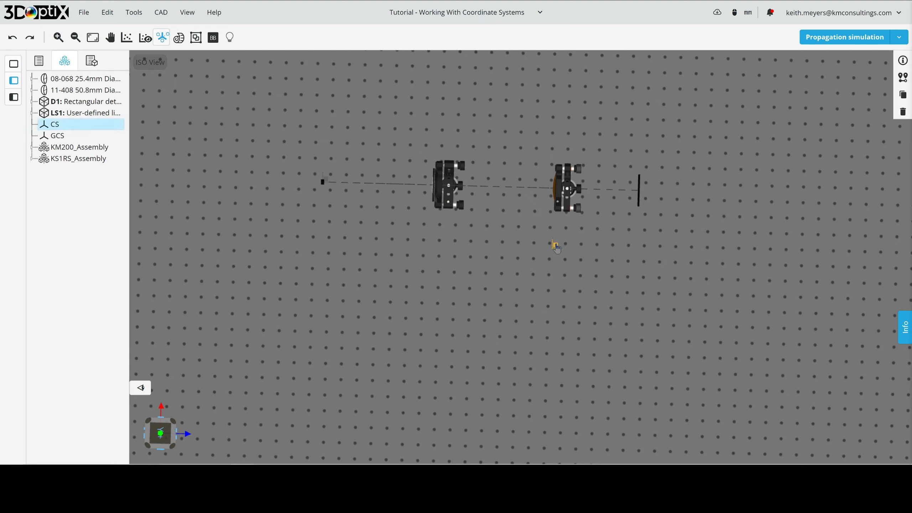
{"action": "mouse_move", "coordinate": [556, 247]}
{"action": "left_mouse_down"}
{"action": "mouse_move", "coordinate": [549, 237]}
{"action": "mouse_move", "coordinate": [482, 264]}
{"action": "mouse_move", "coordinate": [550, 296]}
{"action": "mouse_move", "coordinate": [545, 251]}
{"action": "mouse_move", "coordinate": [499, 265]}
{"action": "mouse_move", "coordinate": [562, 273]}
{"action": "mouse_move", "coordinate": [553, 254]}
{"action": "left_mouse_up"}
{"action": "right_click", "coordinate": [524, 263]}
{"action": "left_click", "coordinate": [590, 319]}
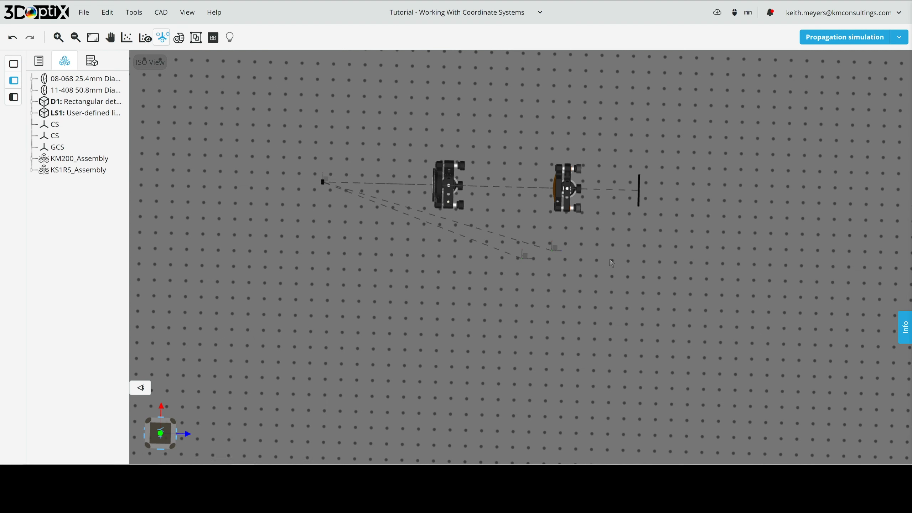
{"action": "right_click", "coordinate": [612, 262]}
{"action": "left_click", "coordinate": [652, 321]}
{"action": "right_click", "coordinate": [491, 283]}
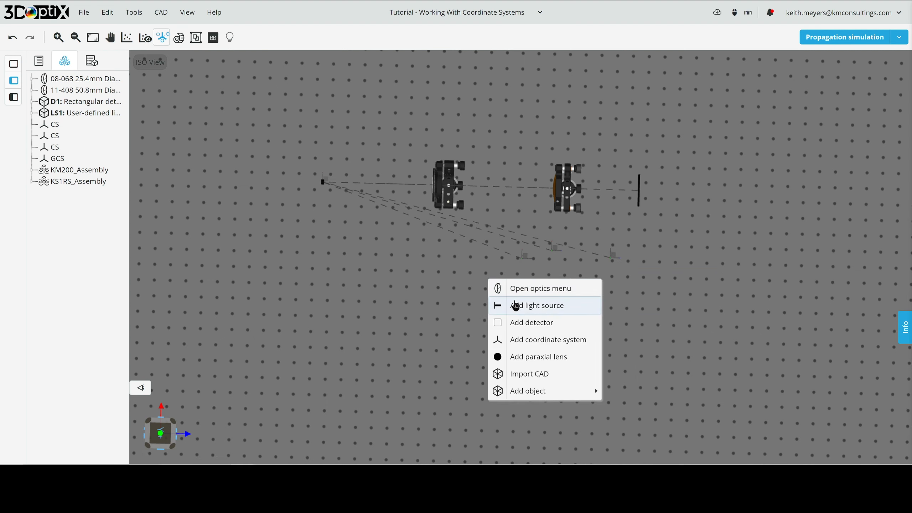
{"action": "left_click", "coordinate": [539, 340]}
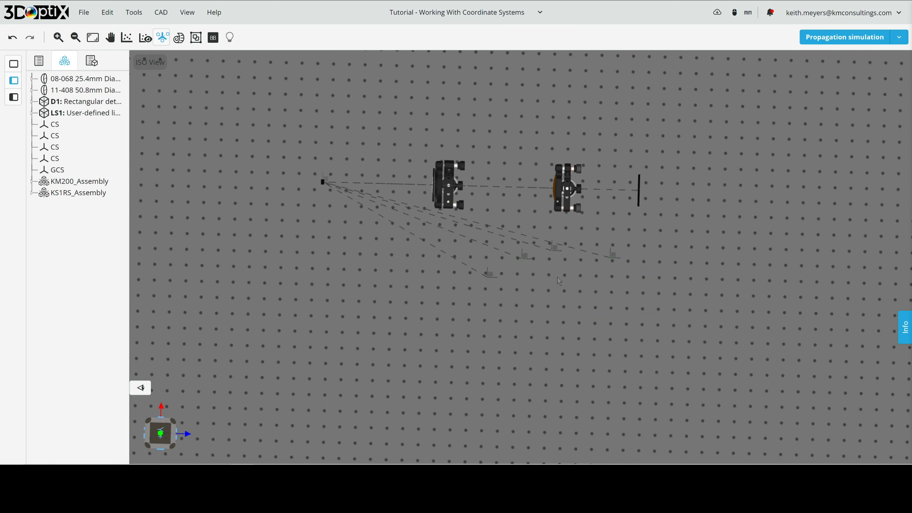
- Delete three of the four added coordinate systems, keeping only the one nearest the detector
{"action": "middle_click_drag", "start_coordinate": [558, 277], "coordinate": [497, 259]}
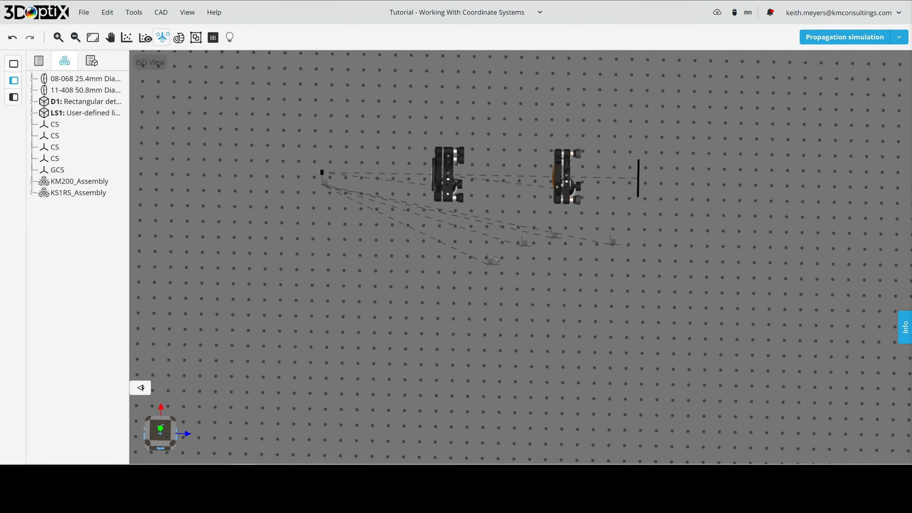
{"action": "left_click", "coordinate": [489, 262]}
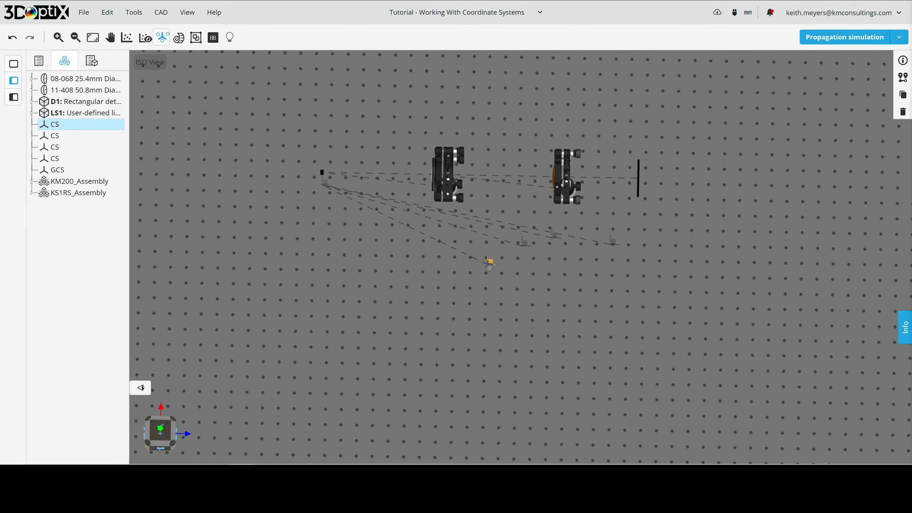
{"action": "key", "text": "Delete"}
{"action": "left_click", "coordinate": [524, 242]}
{"action": "key", "text": "Delete"}
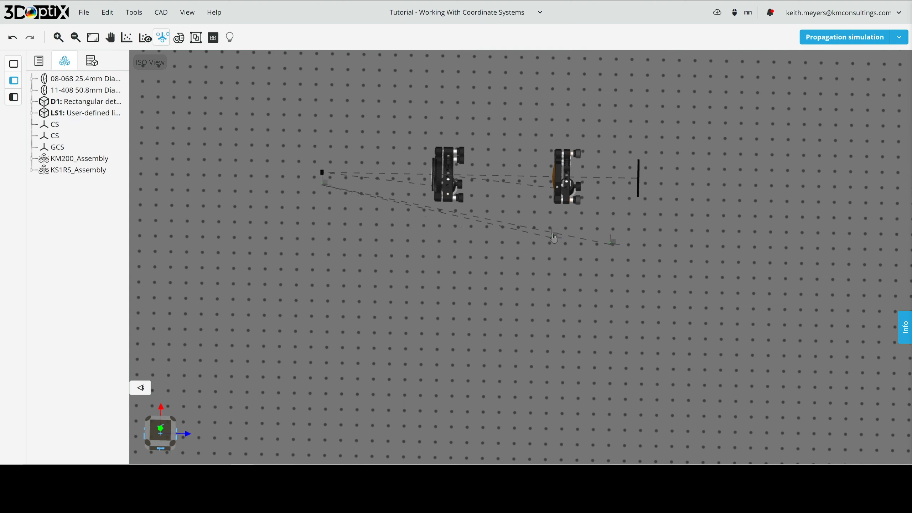
{"action": "left_click", "coordinate": [557, 241]}
{"action": "key", "text": "Delete"}
- Move the remaining coordinate system freehand across the table, and set its position to X 100 mm, Z 300 mm
{"action": "mouse_move", "coordinate": [615, 247]}
{"action": "left_mouse_down"}
{"action": "mouse_move", "coordinate": [522, 235]}
{"action": "mouse_move", "coordinate": [415, 271]}
{"action": "left_mouse_up"}
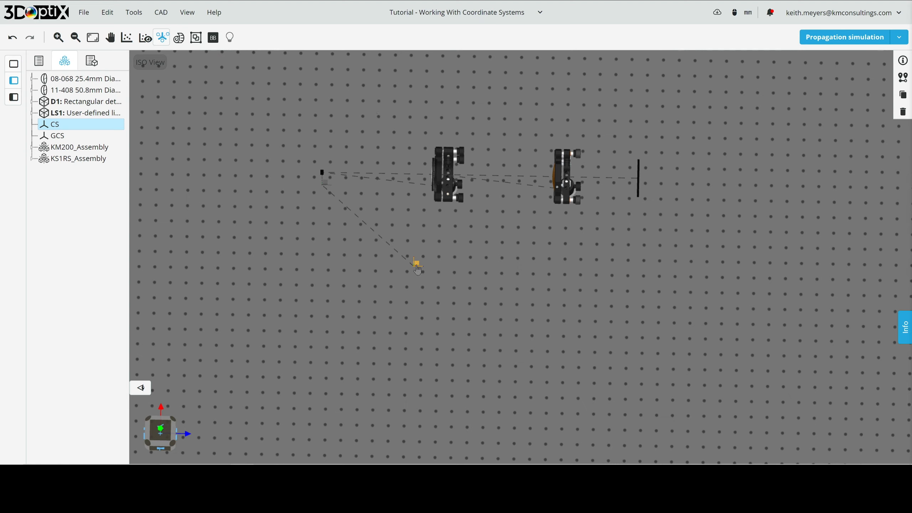
{"action": "left_click", "coordinate": [905, 82]}
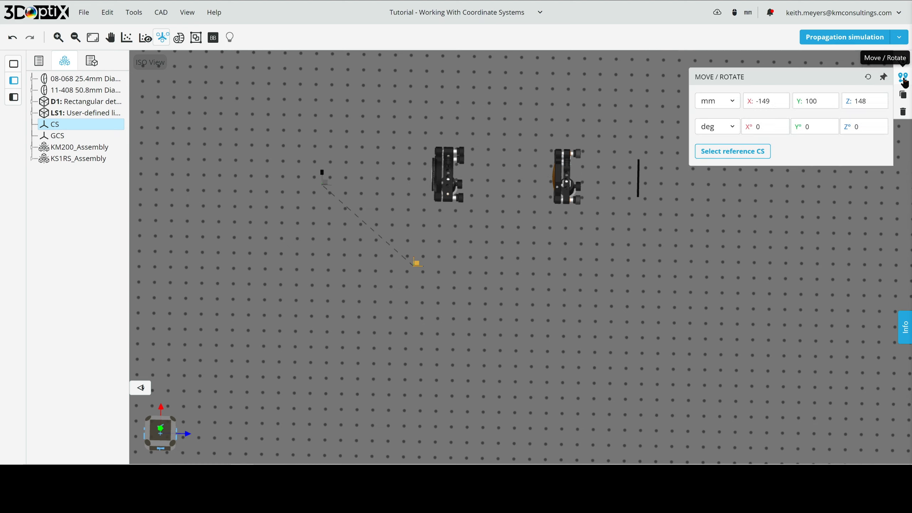
{"action": "left_click", "coordinate": [780, 100]}
{"action": "left_click_drag", "start_coordinate": [776, 102], "coordinate": [643, 101]}
{"action": "type", "text": "0"}
{"action": "key", "text": "Tab"}
{"action": "key", "text": "Tab"}
{"action": "type", "text": "5"}
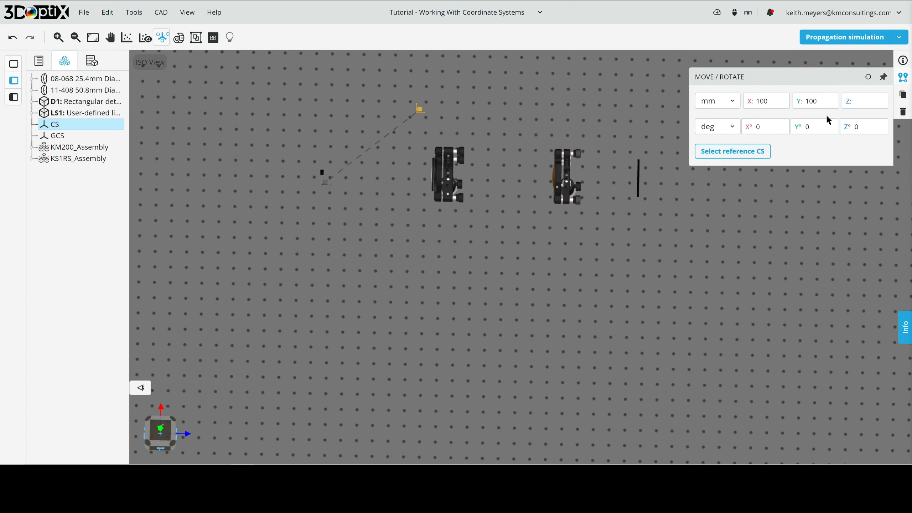
{"action": "key", "text": "BackSpace"}
{"action": "type", "text": "300"}
- Assign the CS of KM200_Assembly as the reference CS of the free-standing coordinate system
{"action": "left_click", "coordinate": [736, 153]}
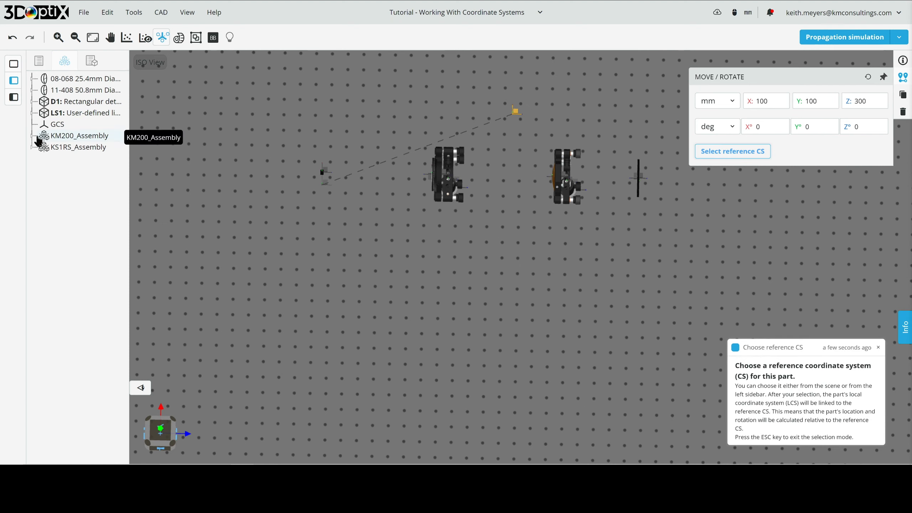
{"action": "left_click", "coordinate": [31, 136]}
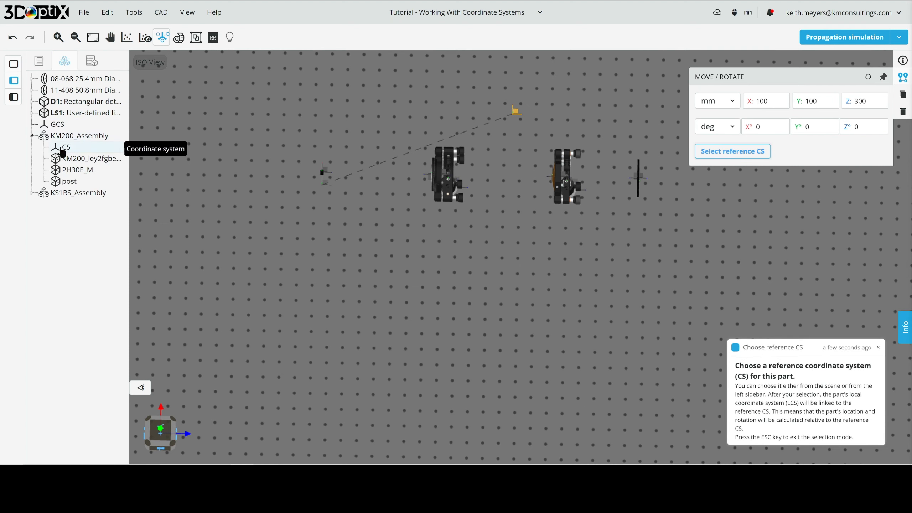
{"action": "left_click", "coordinate": [63, 147]}
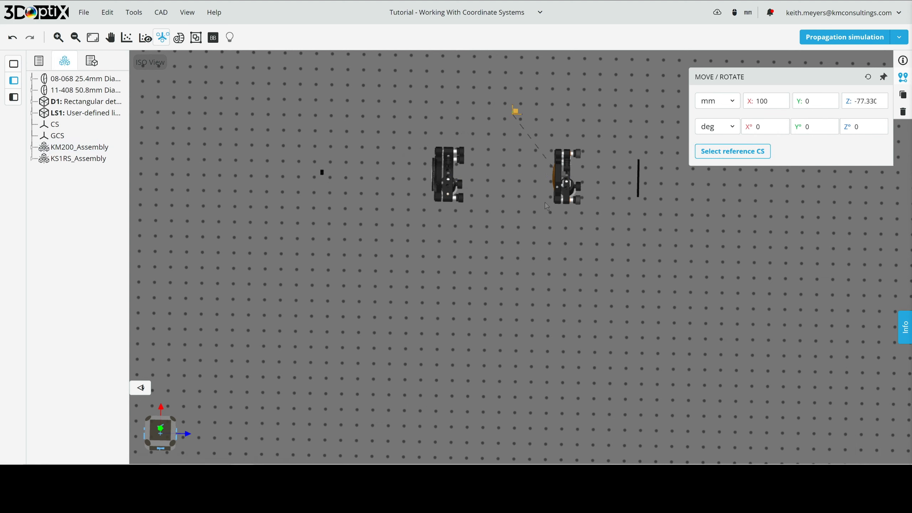
{"action": "left_click", "coordinate": [506, 280]}
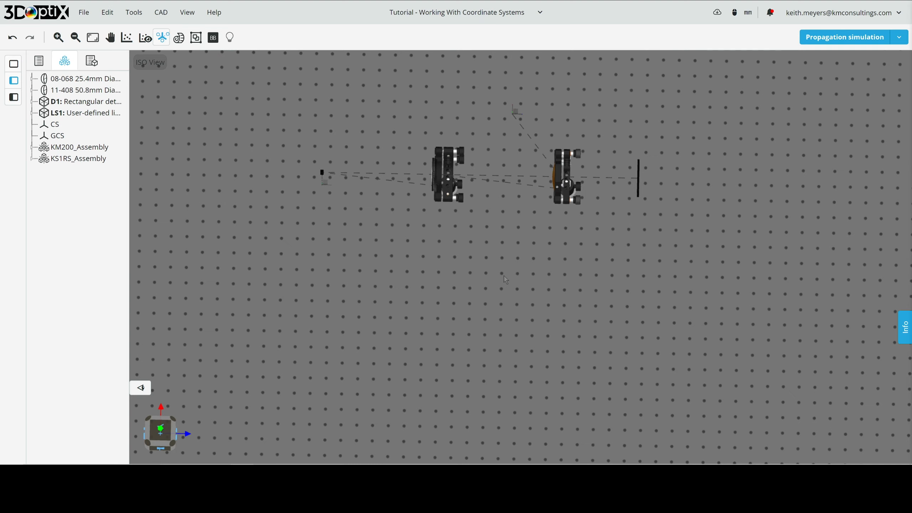